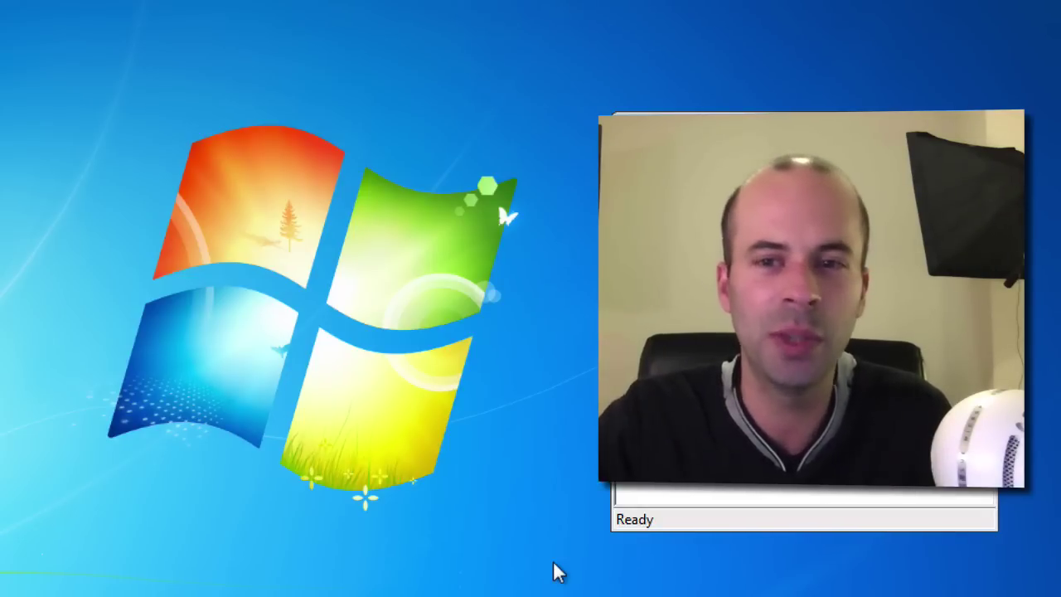
- Set the capture area to a fixed region 1280 wide and 720 high, with dragging corners to pan enabled
drag(810, 116, 349, 85)
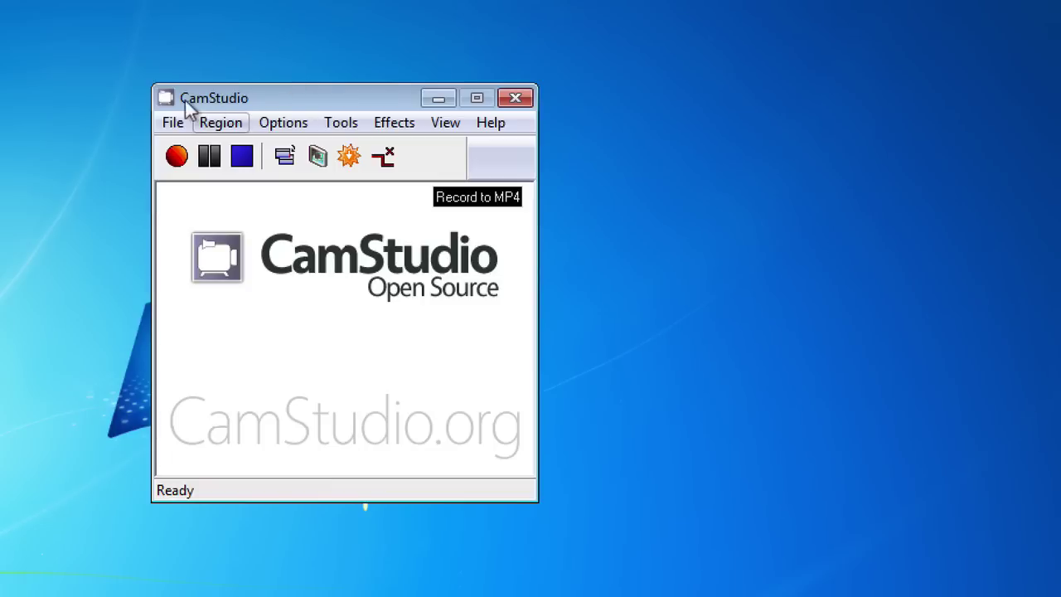
click(169, 118)
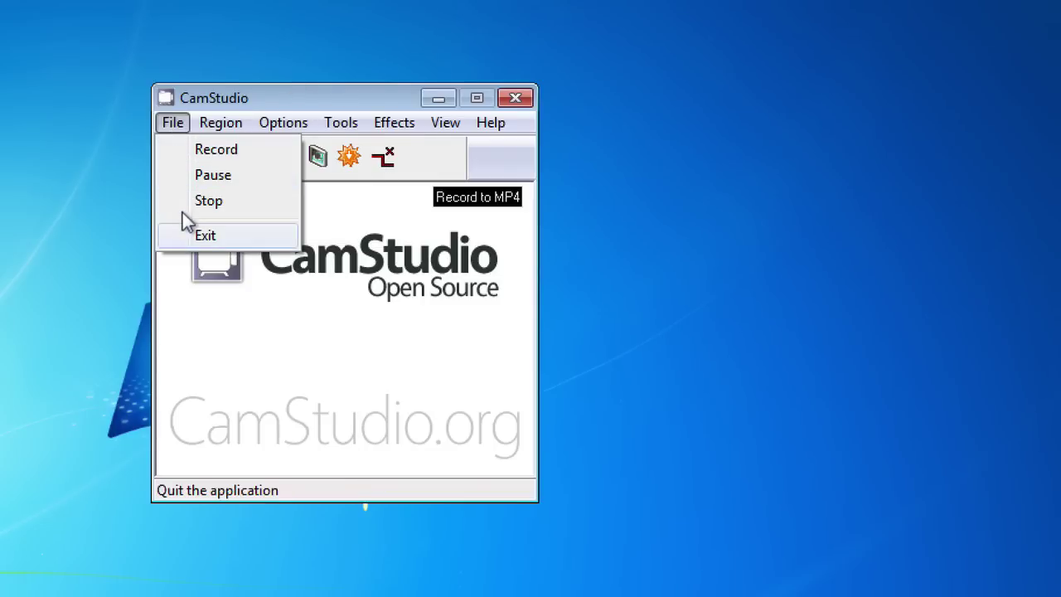
mouse_move(191, 122)
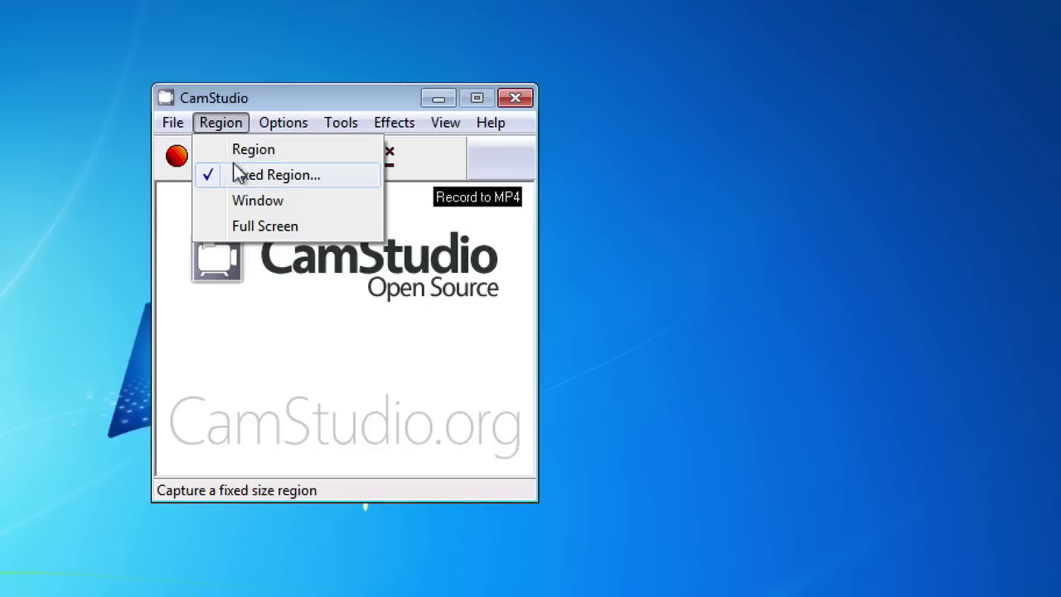
click(200, 165)
click(239, 163)
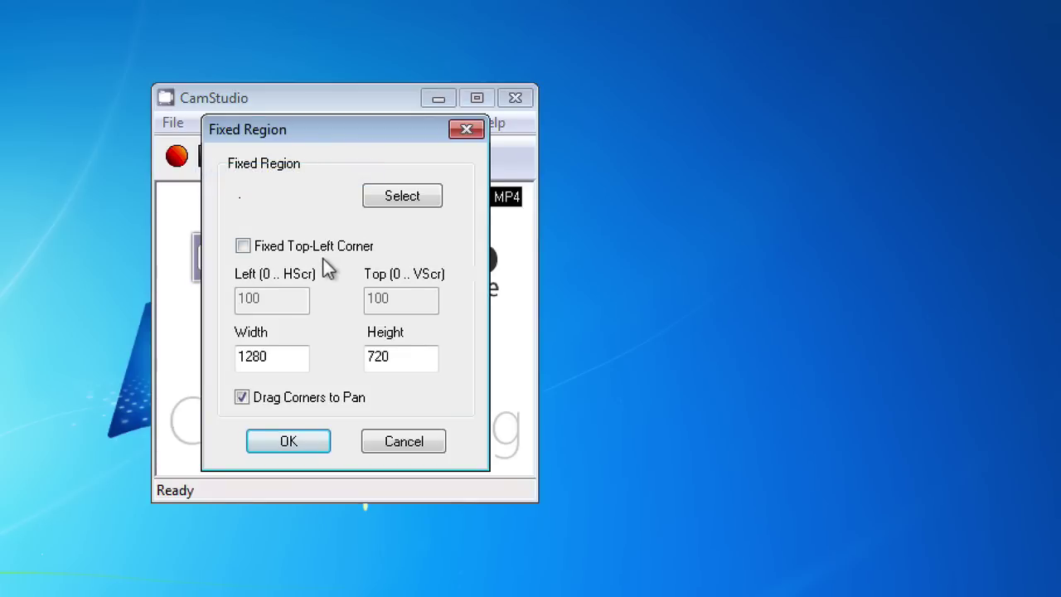
drag(280, 117, 288, 93)
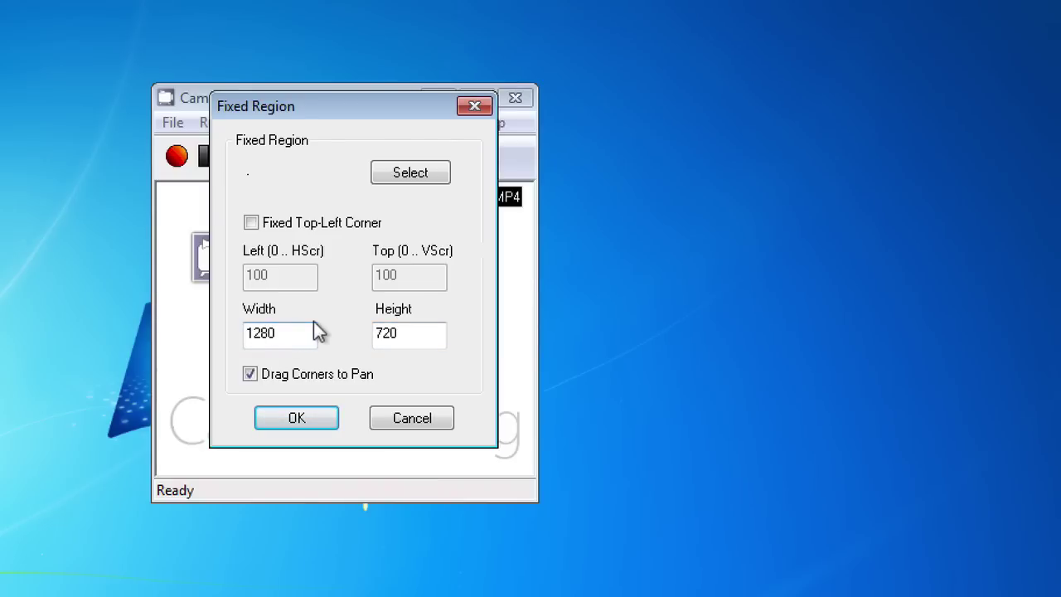
click(282, 404)
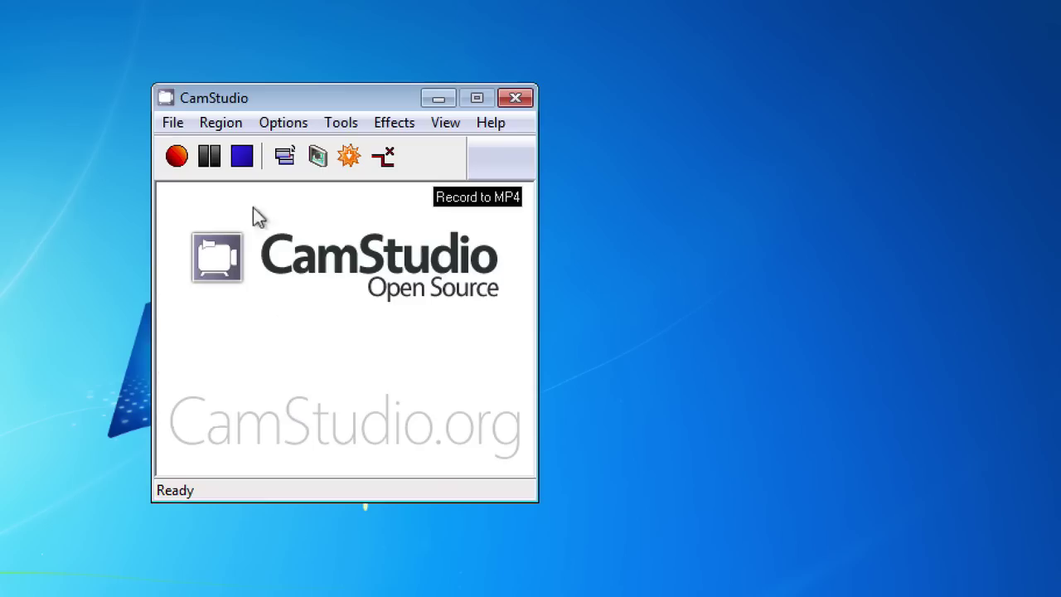
click(213, 118)
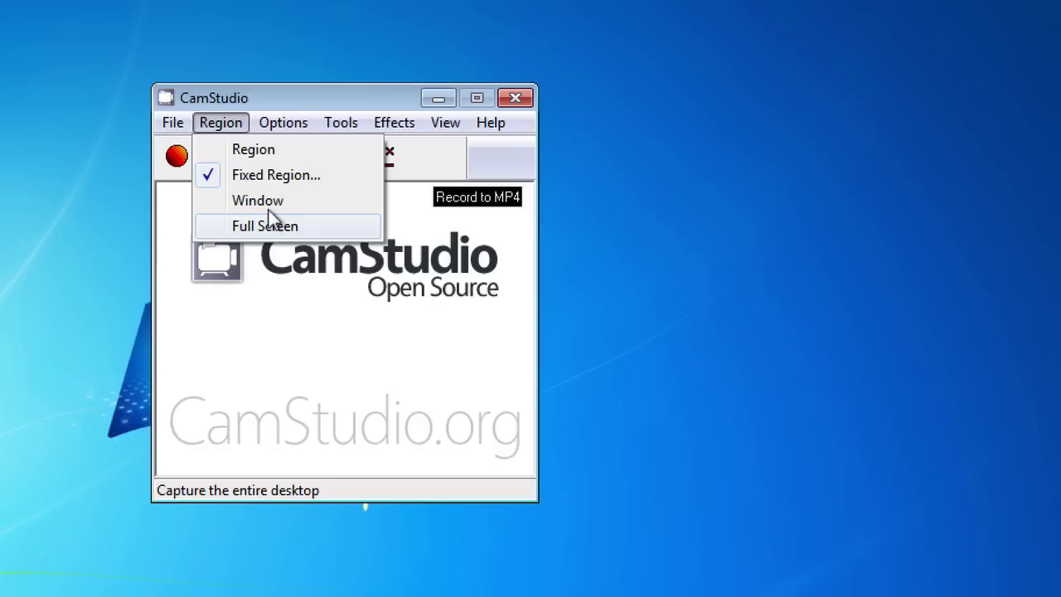
click(255, 105)
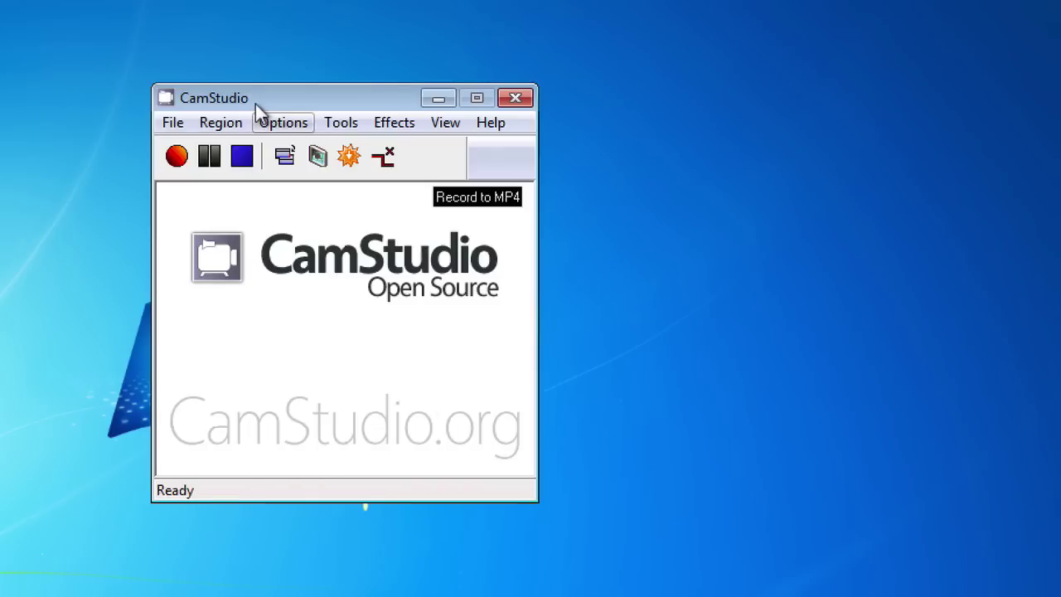
- Configure the video options to use the Xvid MPEG-4 Codec compressor at quality 100
click(255, 105)
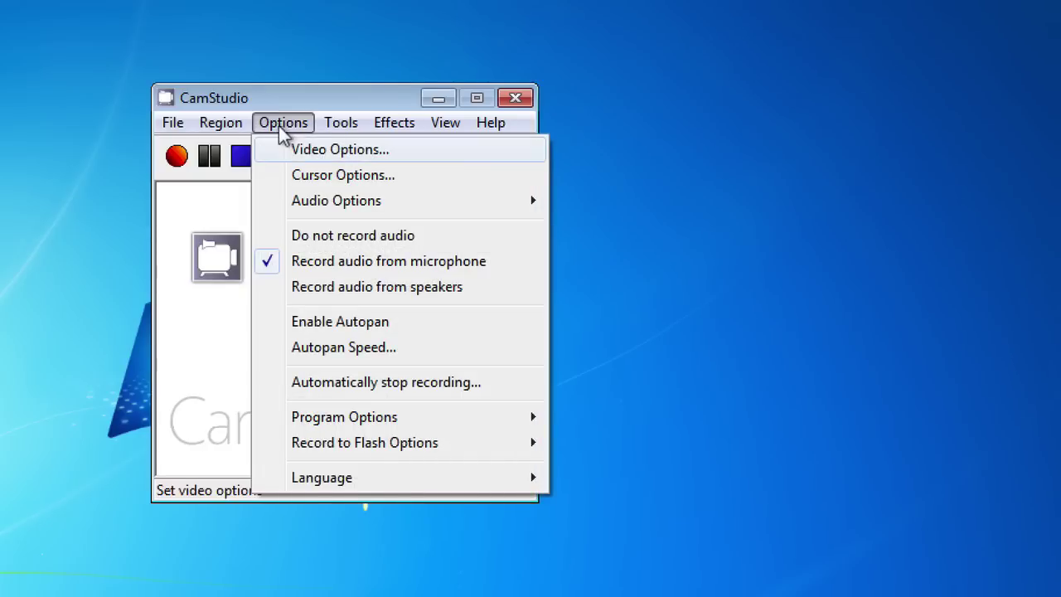
click(316, 137)
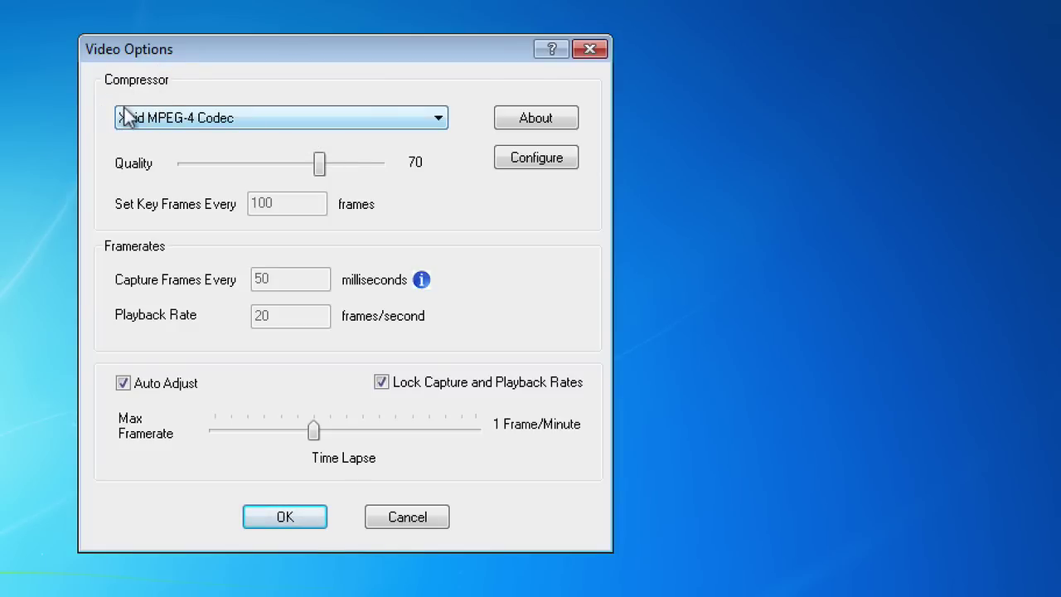
click(225, 118)
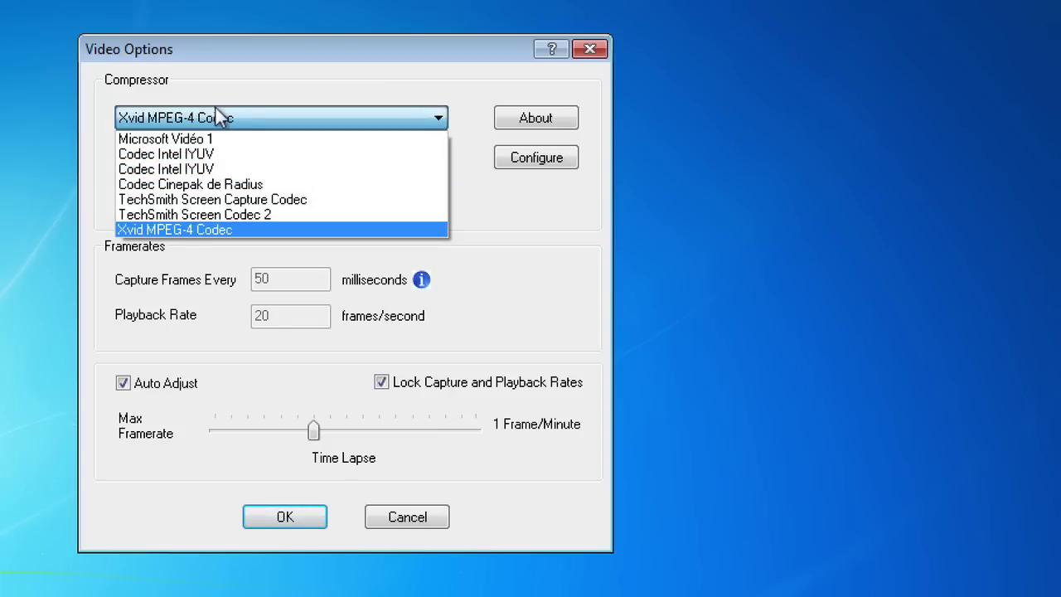
click(142, 137)
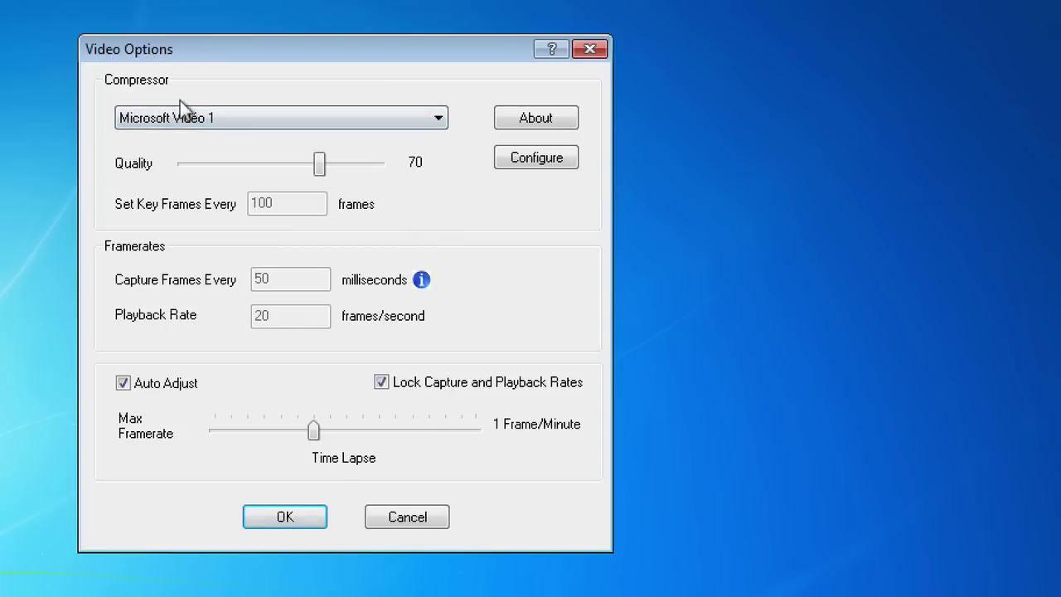
click(157, 112)
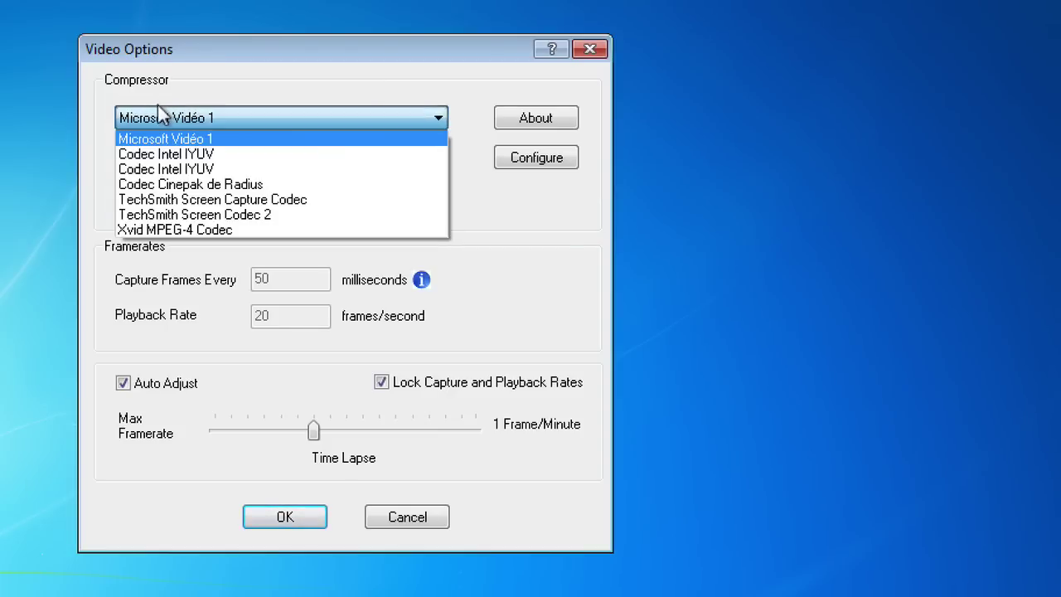
click(139, 224)
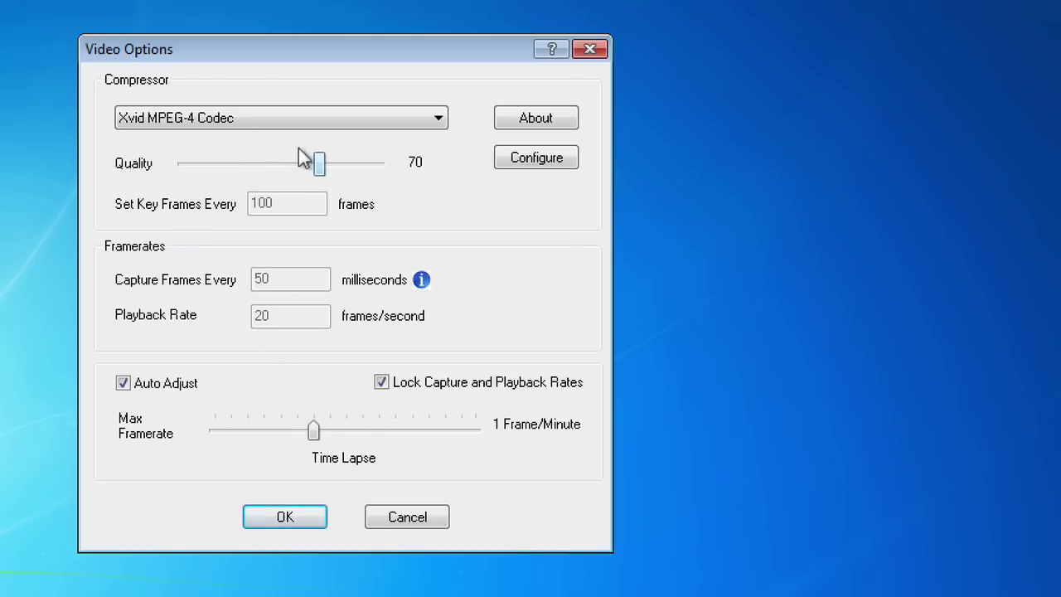
drag(299, 148, 361, 151)
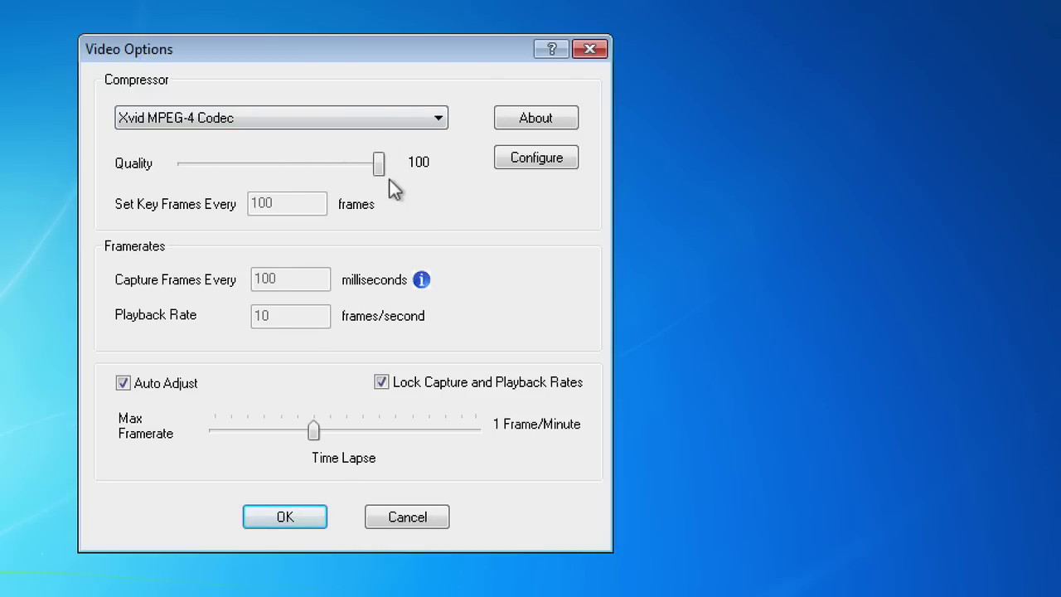
click(273, 514)
- In the cursor options, try hiding the cursor and set it back to being shown in recordings
click(279, 126)
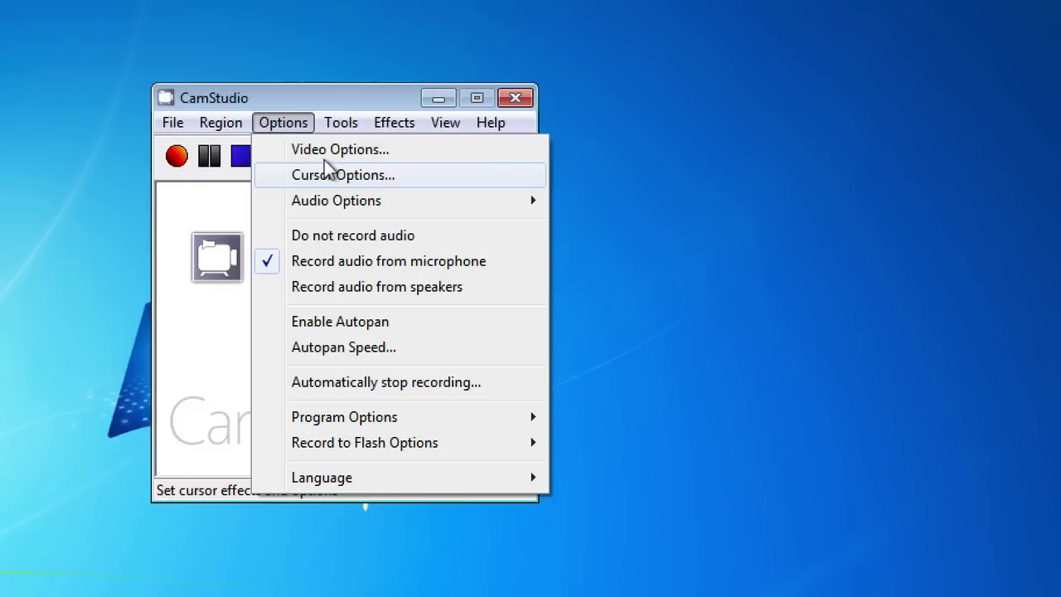
click(386, 170)
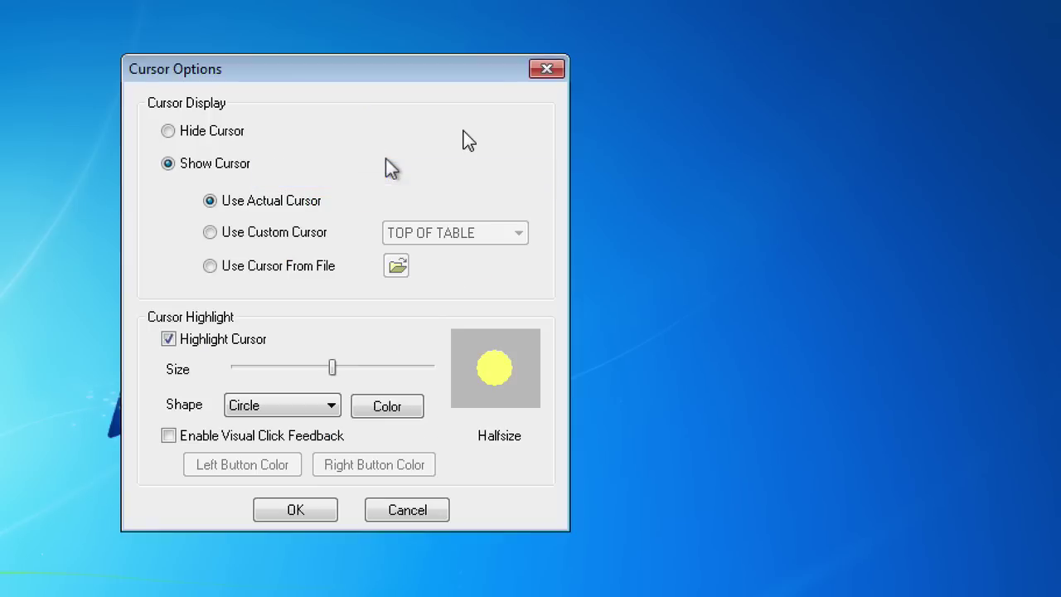
click(168, 130)
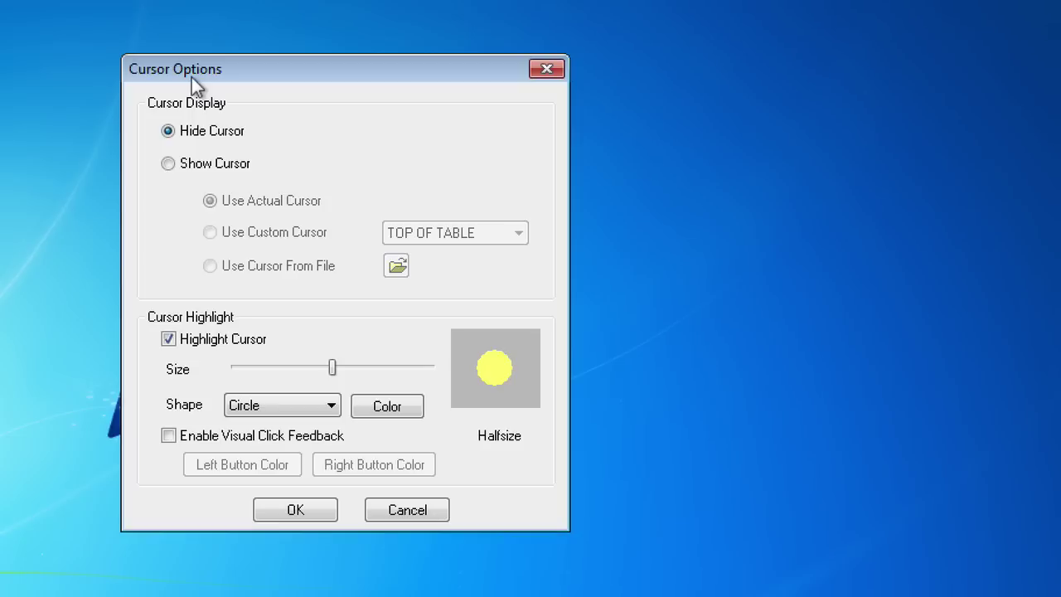
click(168, 163)
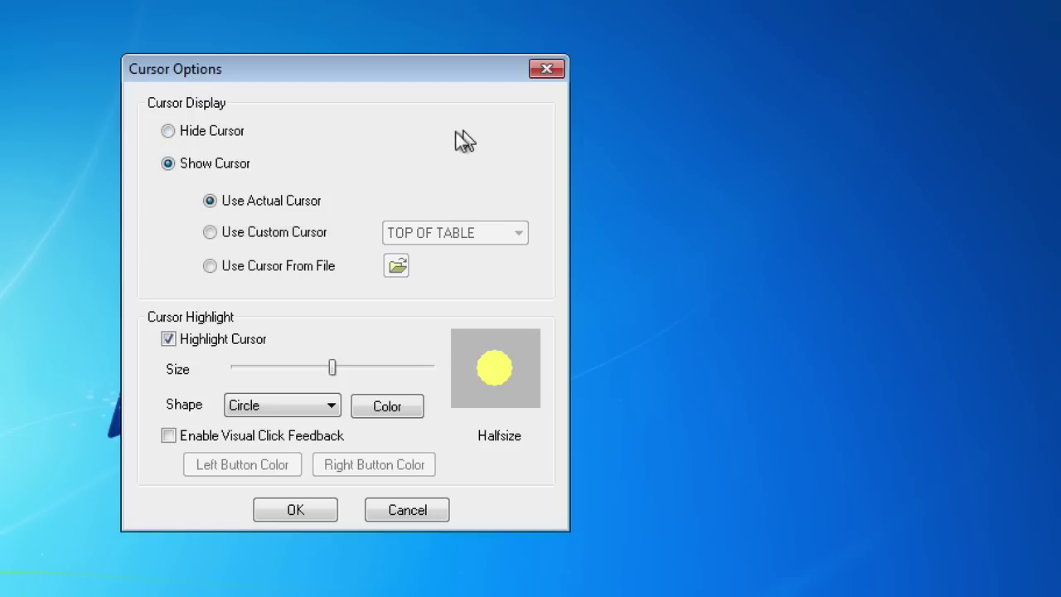
- Try the custom cursors BOOK1, CLIP1, CARDFILE1 and NOTE2, and return to using the actual cursor
click(236, 219)
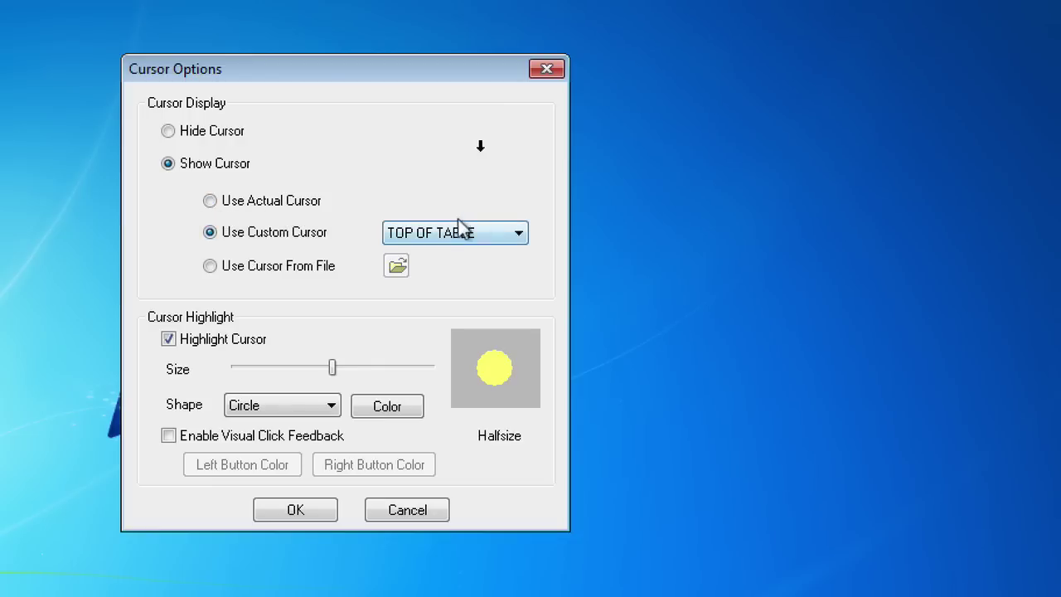
click(483, 229)
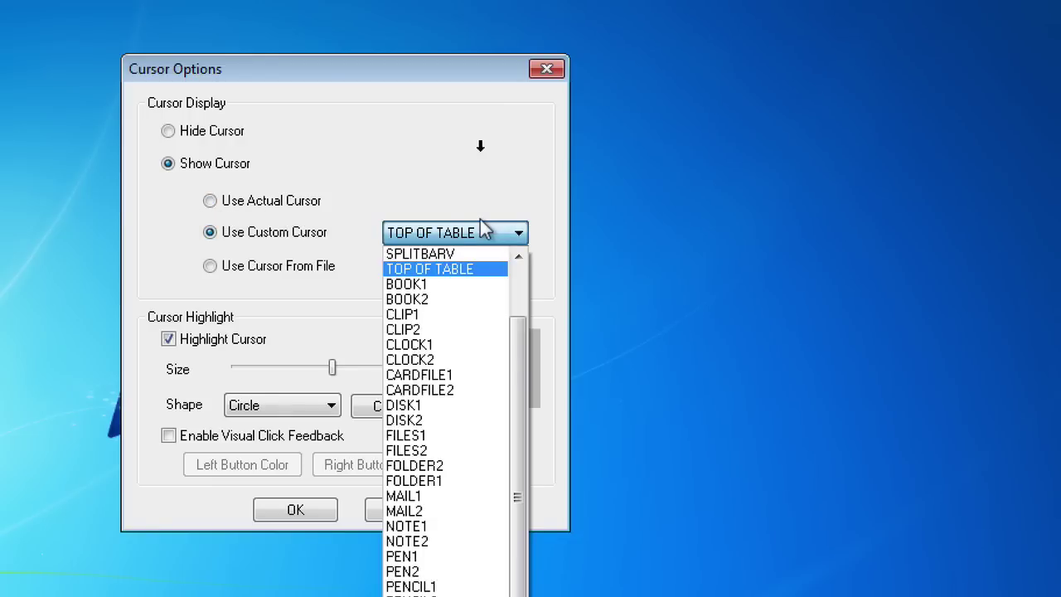
click(430, 282)
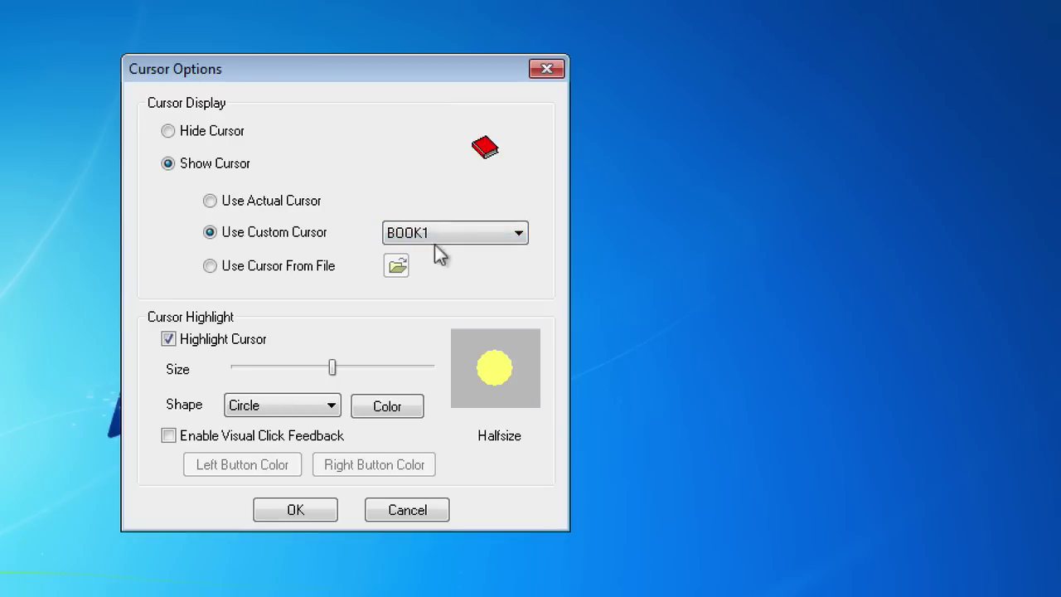
click(419, 231)
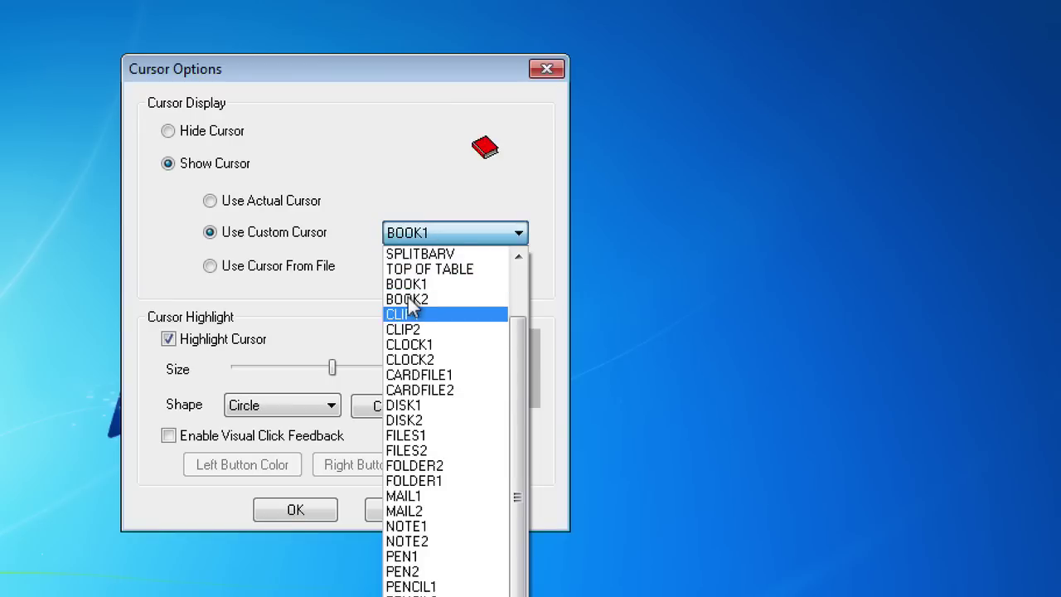
click(407, 307)
click(440, 227)
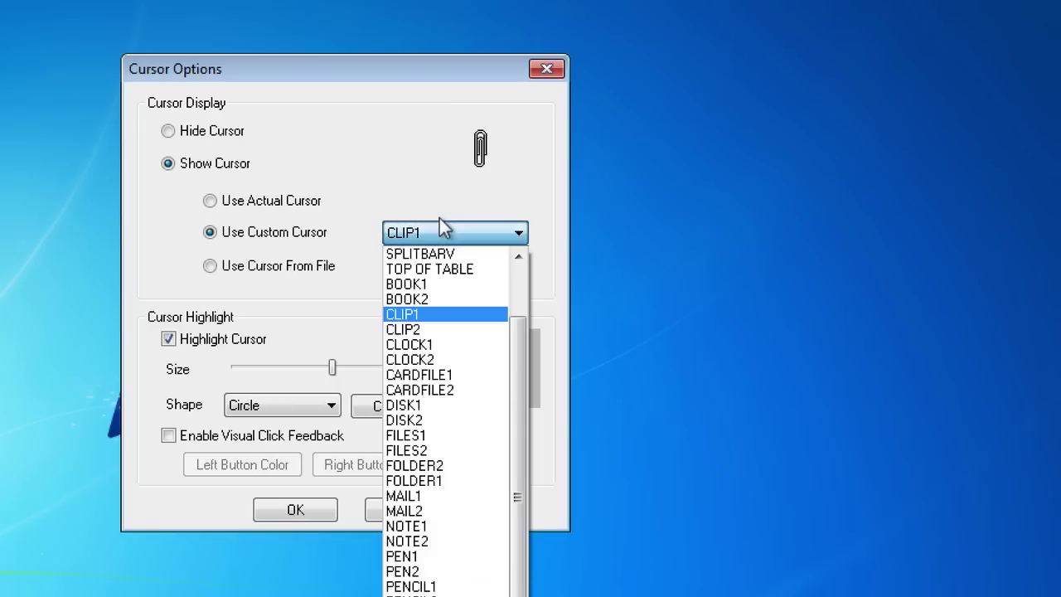
click(419, 375)
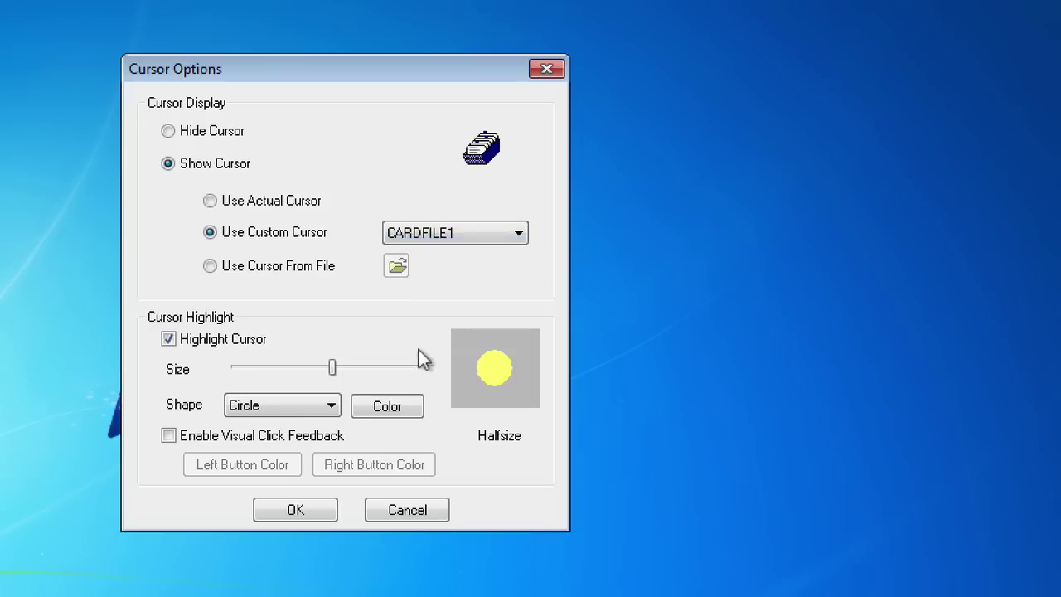
click(452, 232)
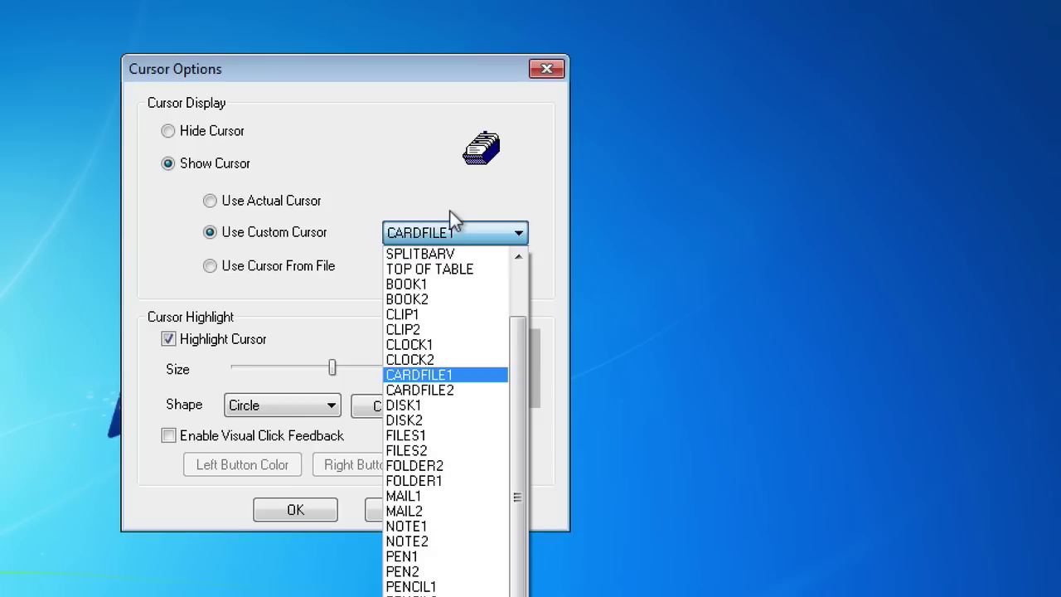
click(424, 538)
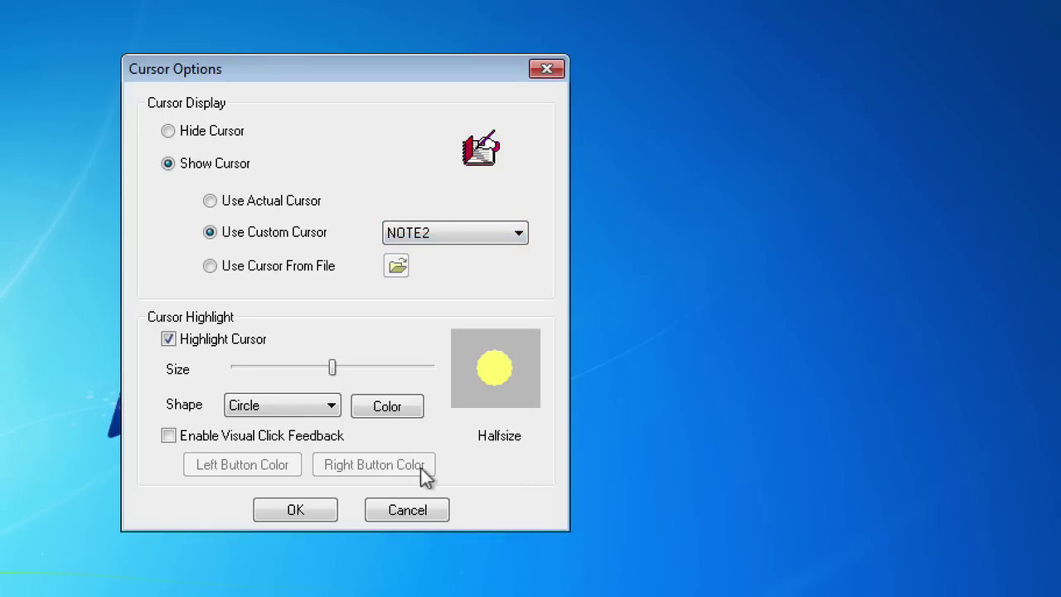
click(221, 192)
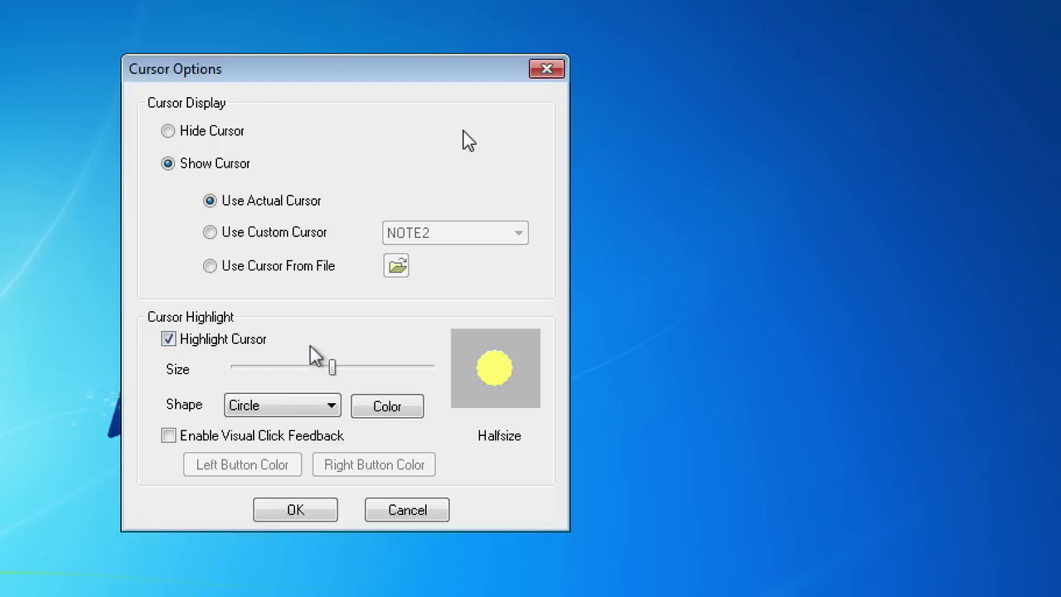
- Enlarge the cursor highlight, set its shape to Square, keep its yellow color, and apply the cursor options
drag(319, 364, 365, 355)
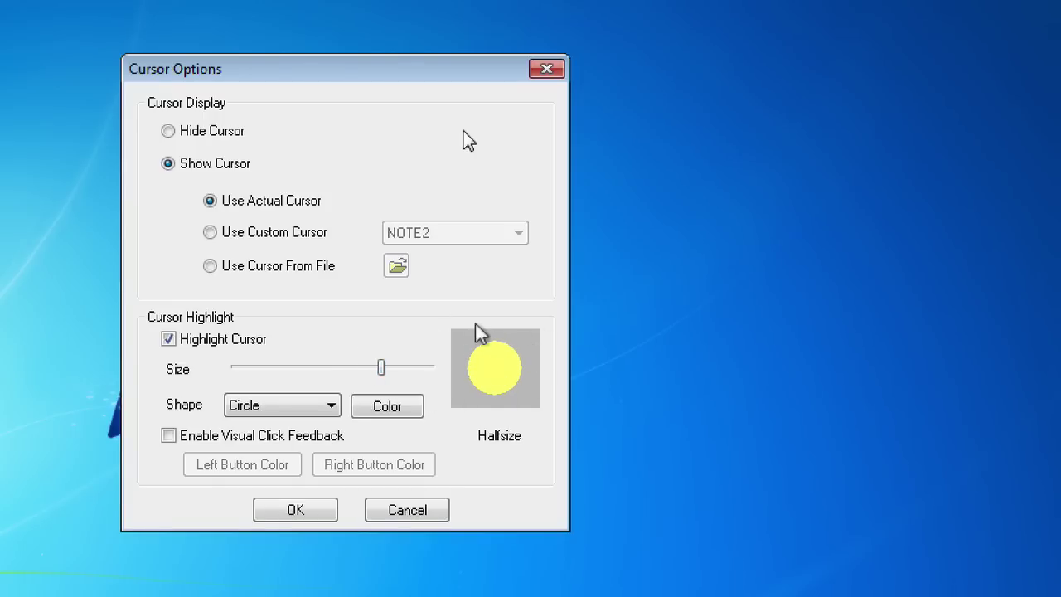
click(244, 400)
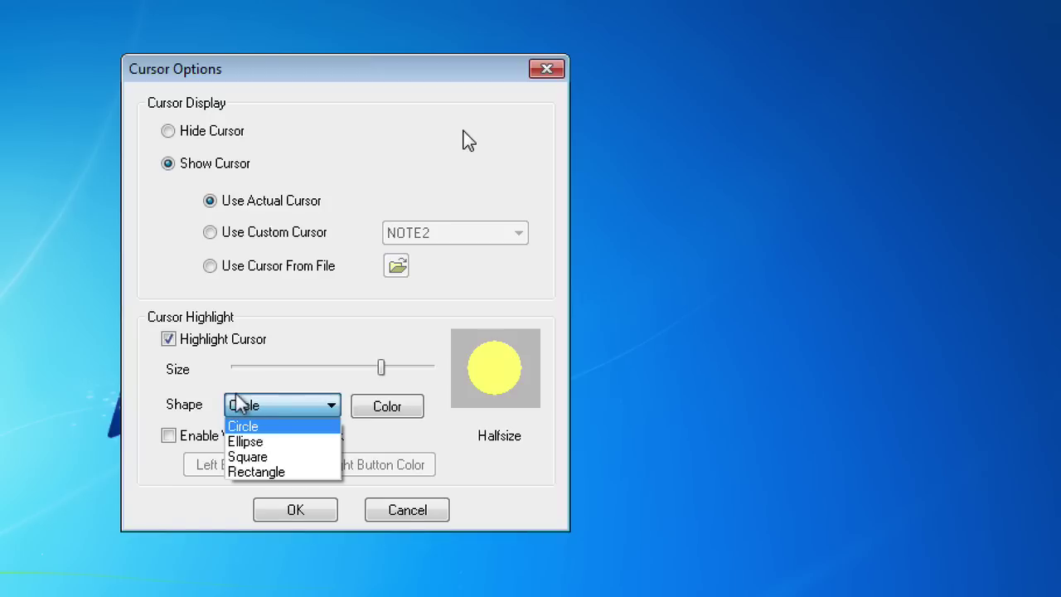
click(242, 453)
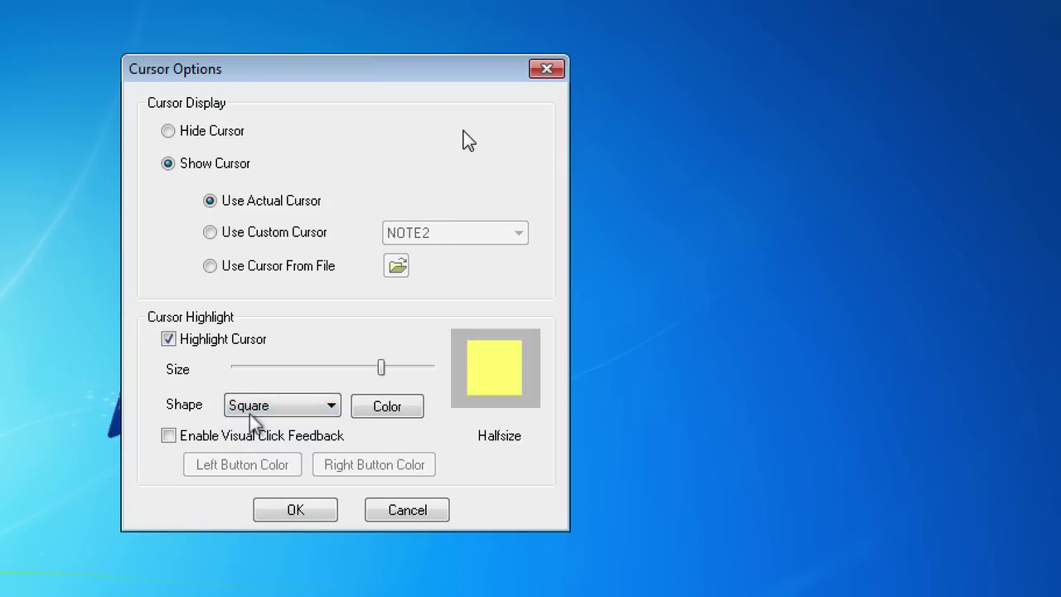
click(380, 406)
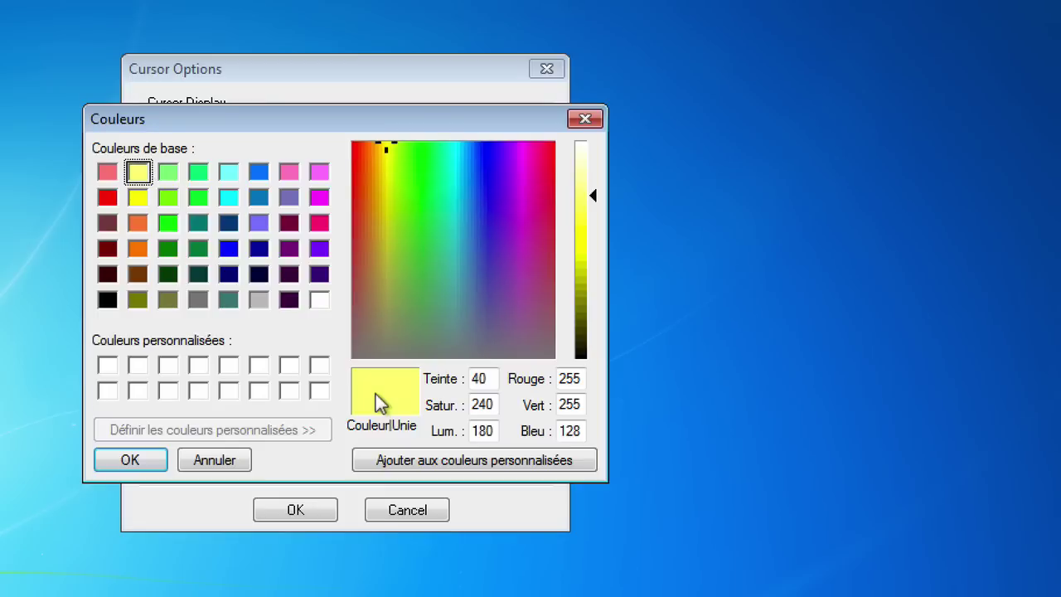
click(201, 458)
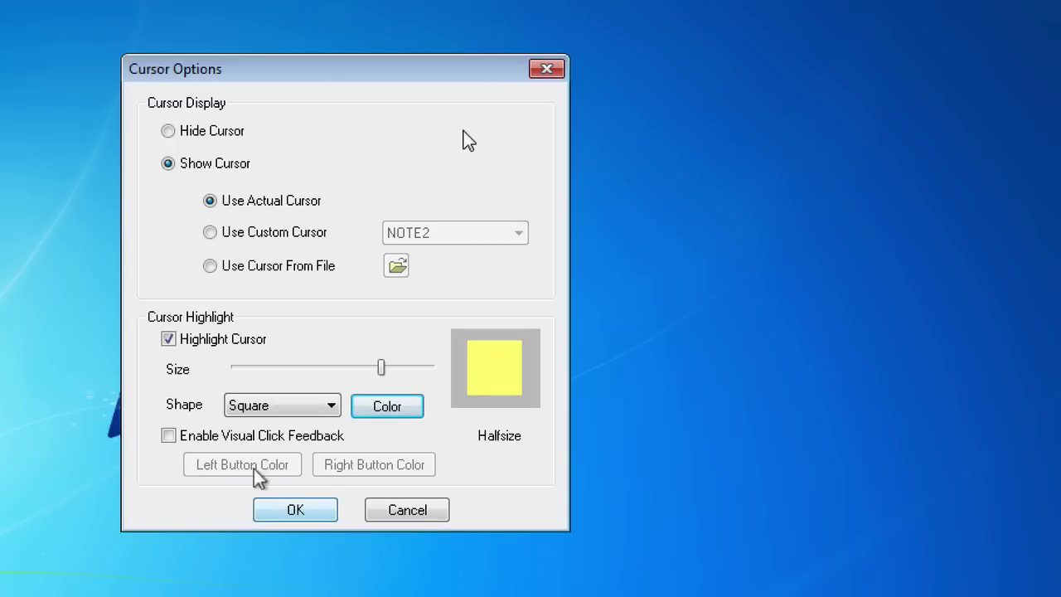
click(273, 500)
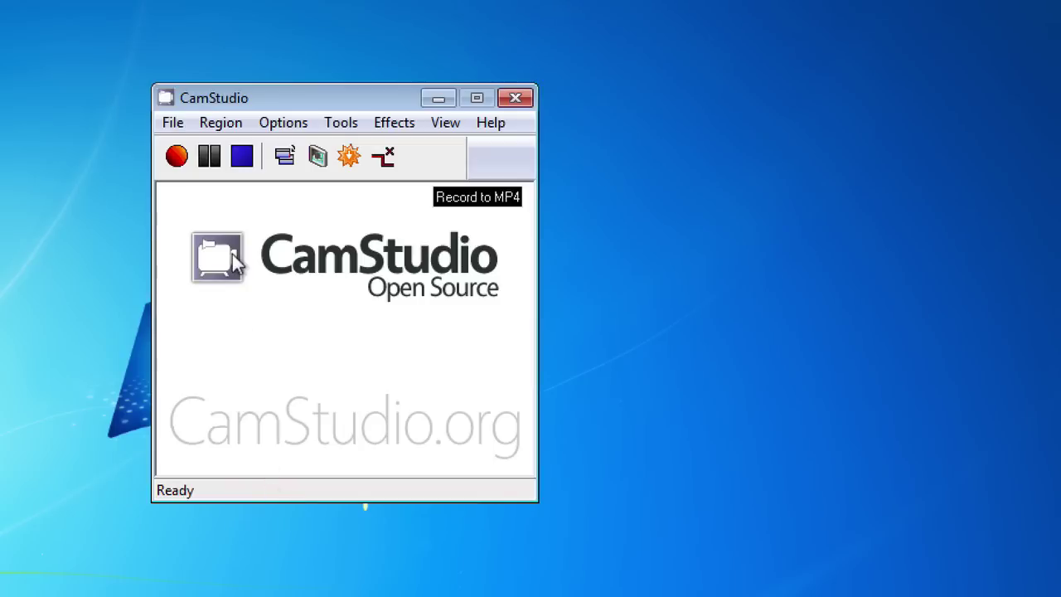
- Try twice to open the audio options for the microphone, dismissing the notice
click(269, 123)
mouse_move(284, 194)
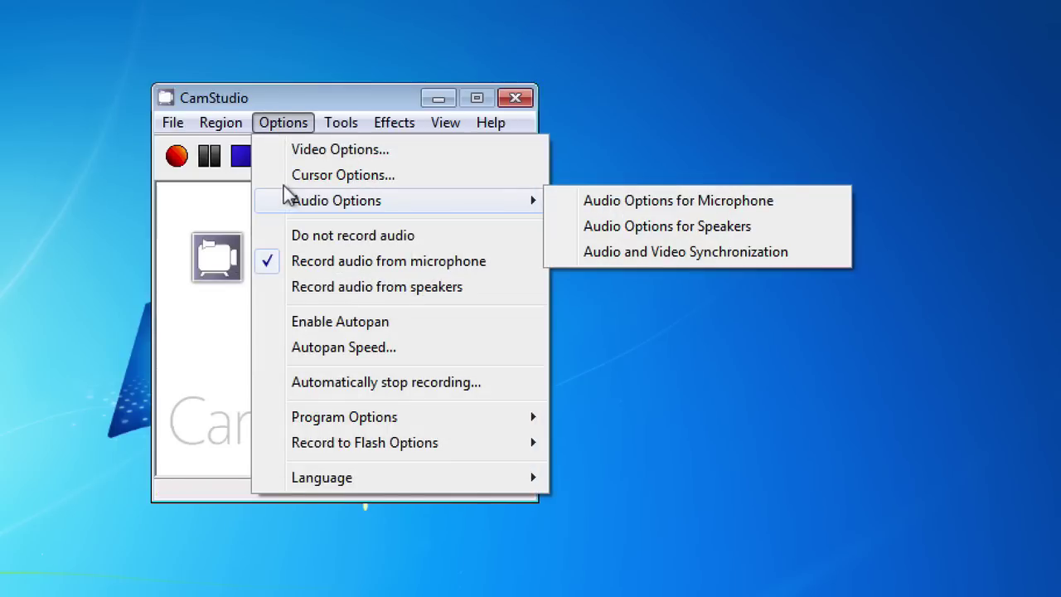
click(595, 197)
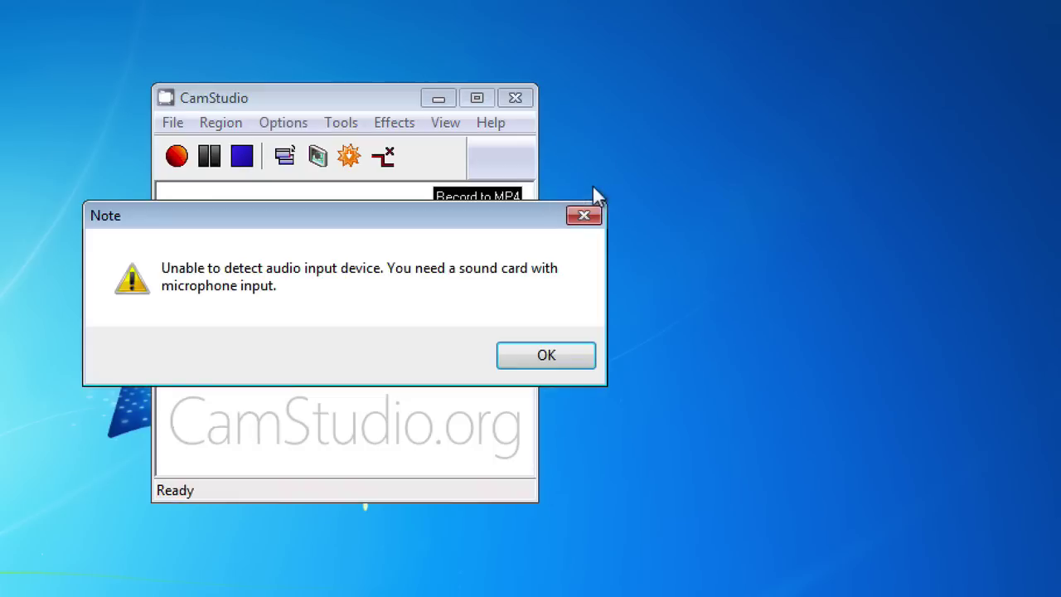
click(512, 344)
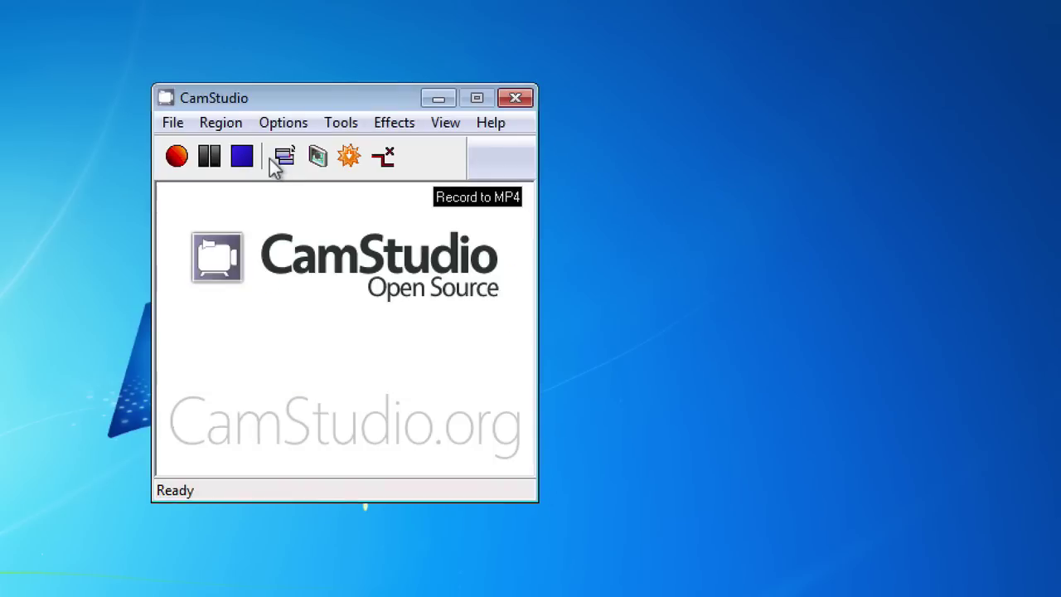
click(225, 120)
mouse_move(253, 120)
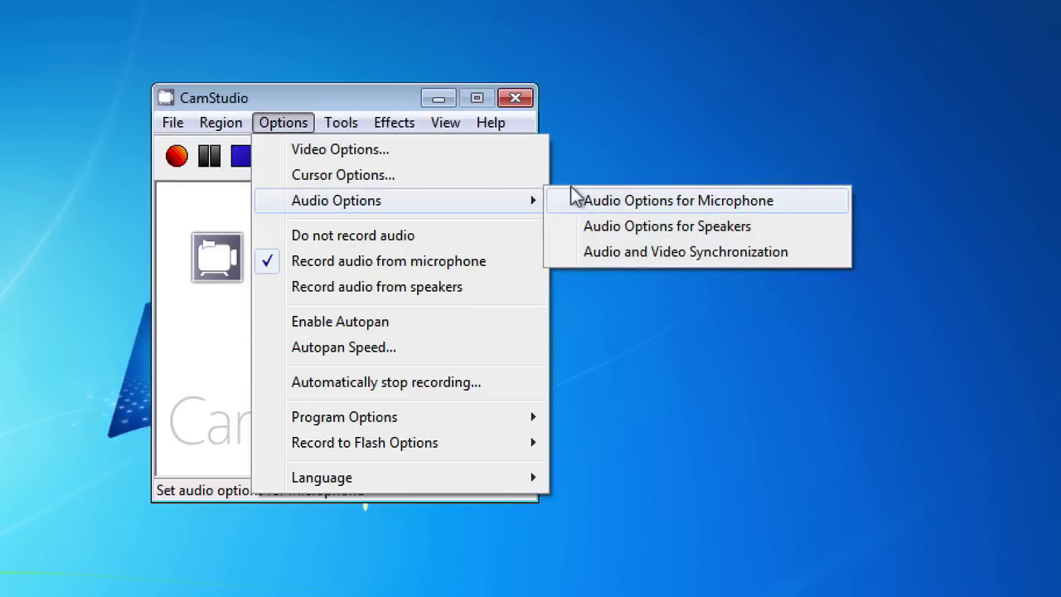
click(573, 200)
click(582, 213)
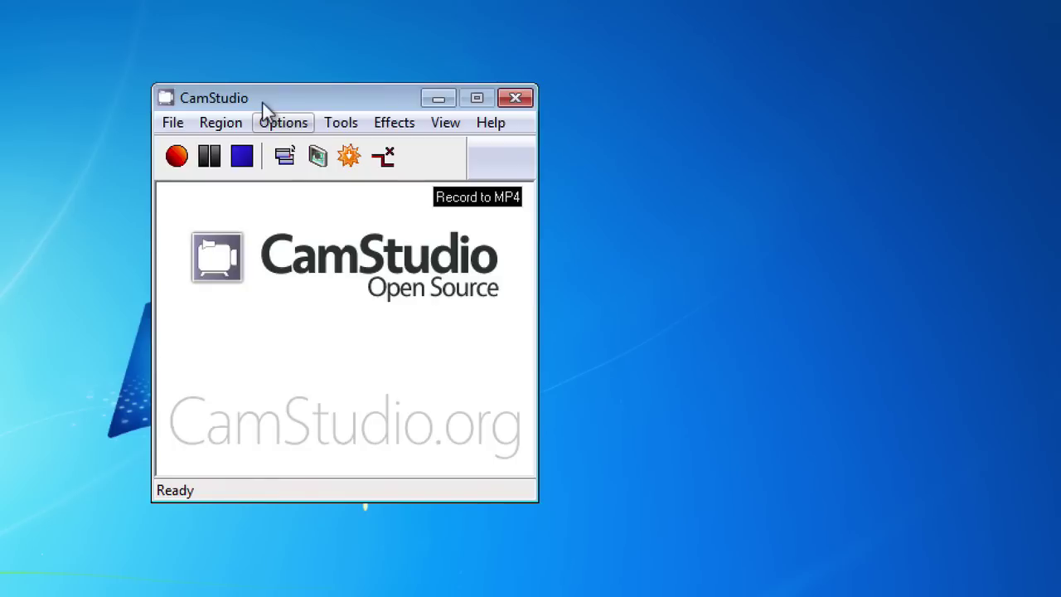
- Examine the recording options for audio source, autopan, automatic stop, program behavior and Flash output, leaving them as they are
click(272, 121)
mouse_move(295, 189)
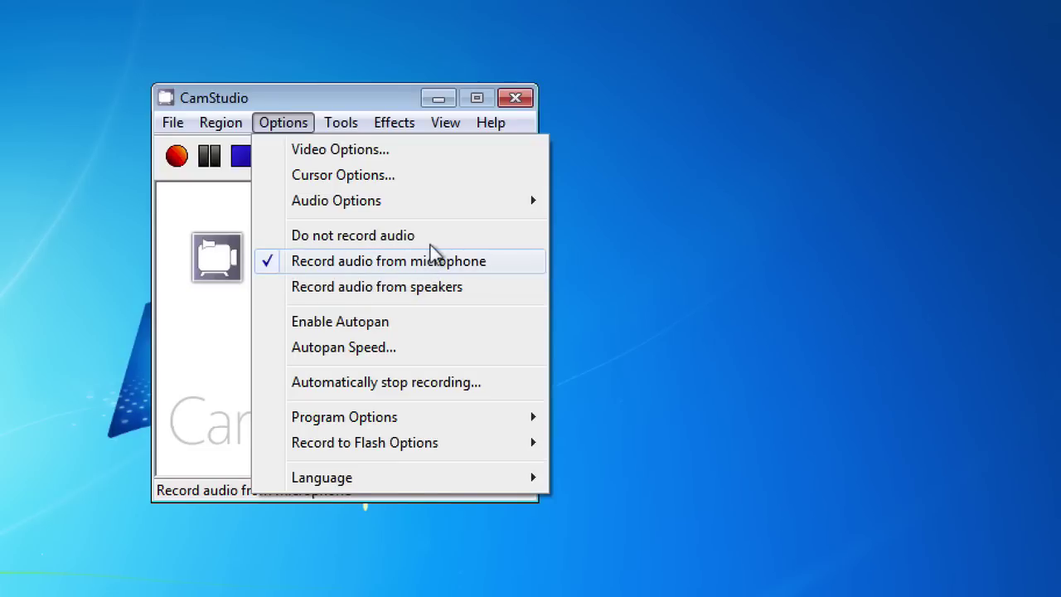
click(201, 219)
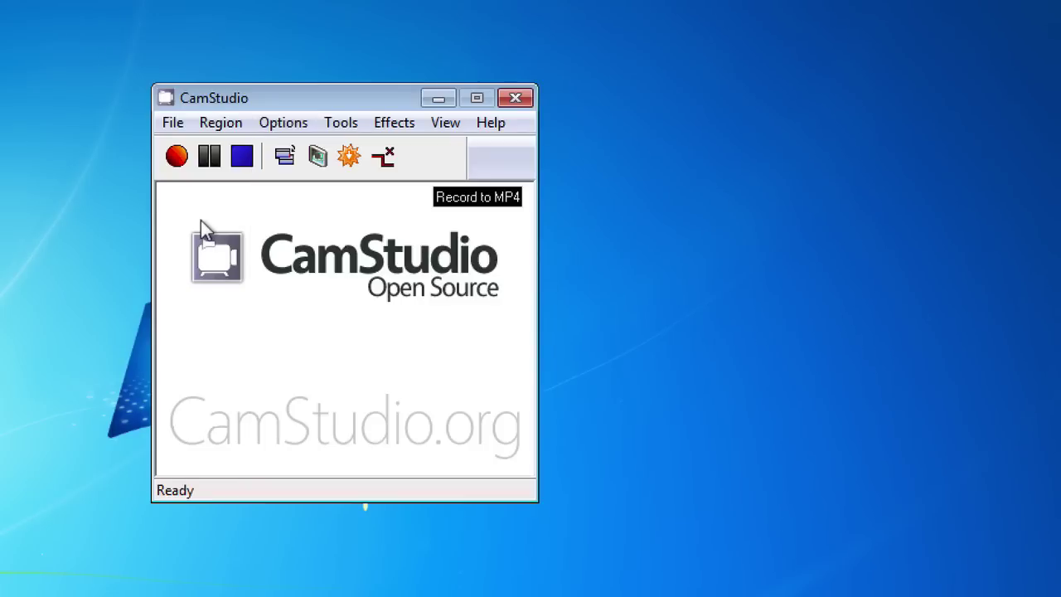
click(260, 120)
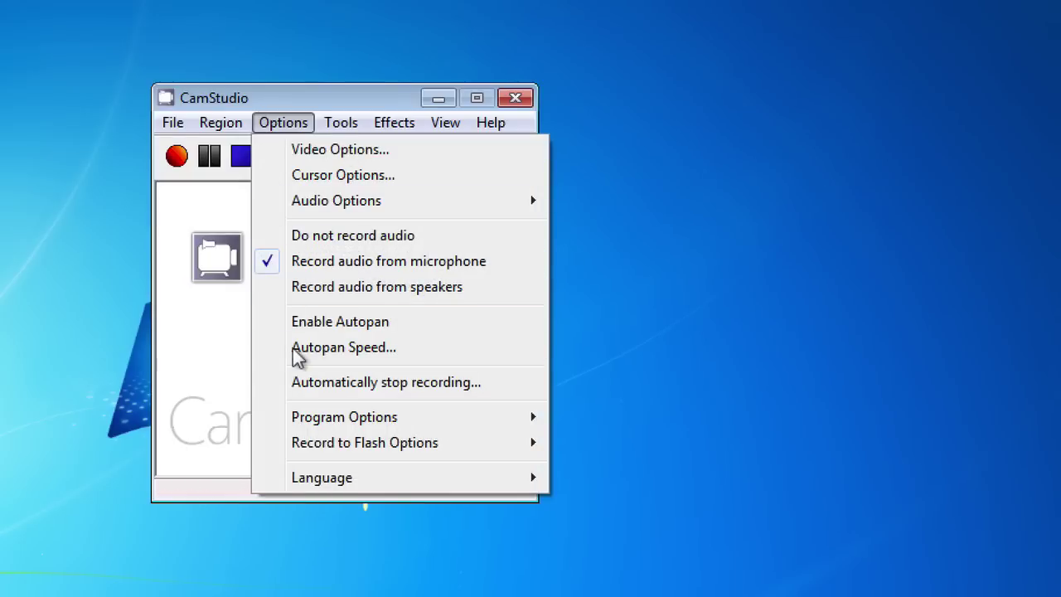
mouse_move(297, 408)
mouse_move(485, 440)
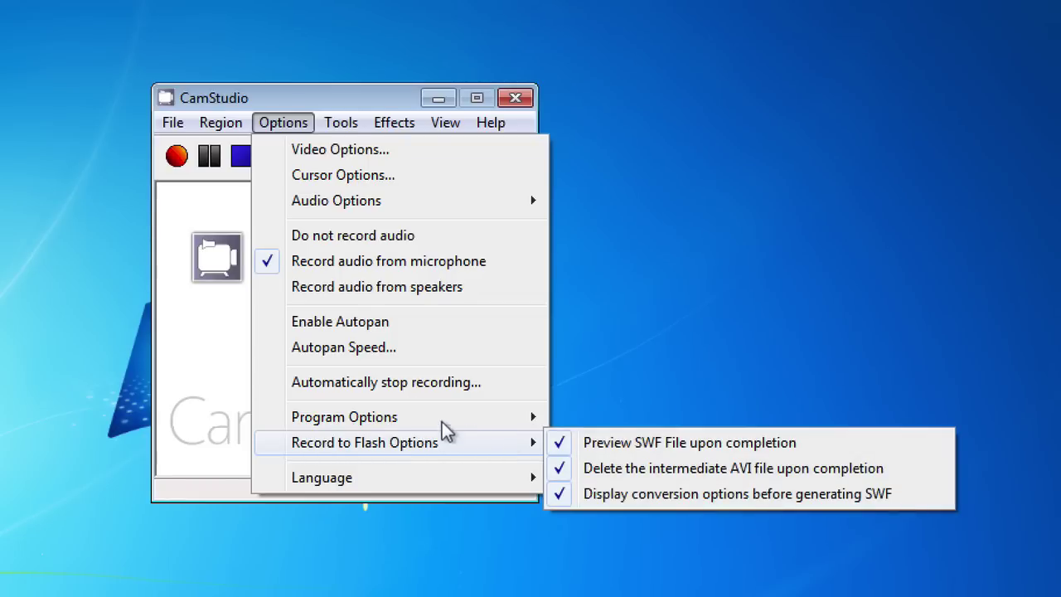
click(188, 328)
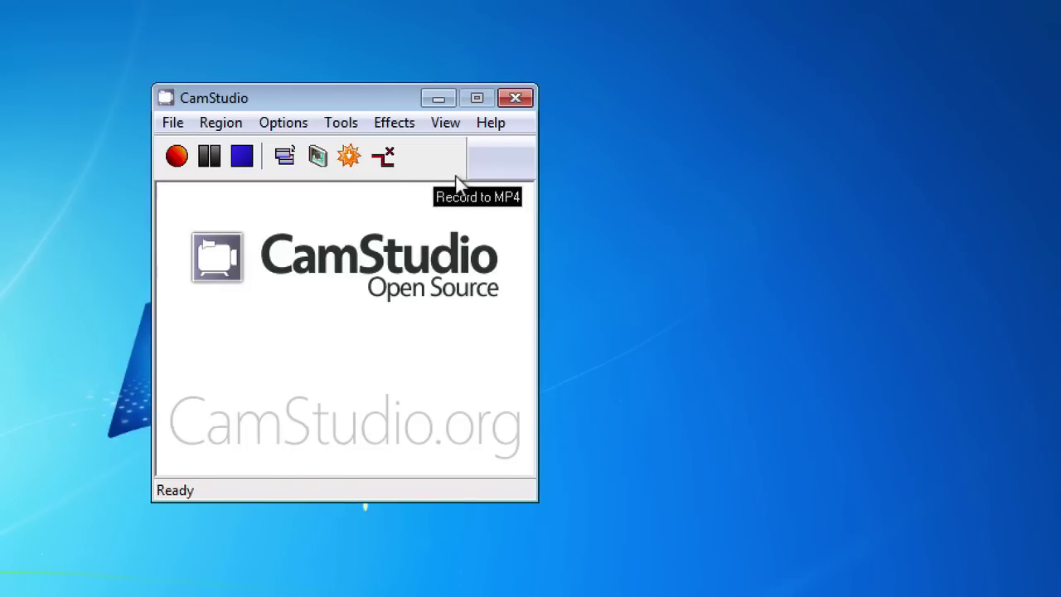
- Cycle through the output video formats and return to recording to MP4
click(343, 151)
click(347, 152)
click(348, 155)
- Review the available tools and the annotation effects for time stamps, caption and watermark
click(333, 121)
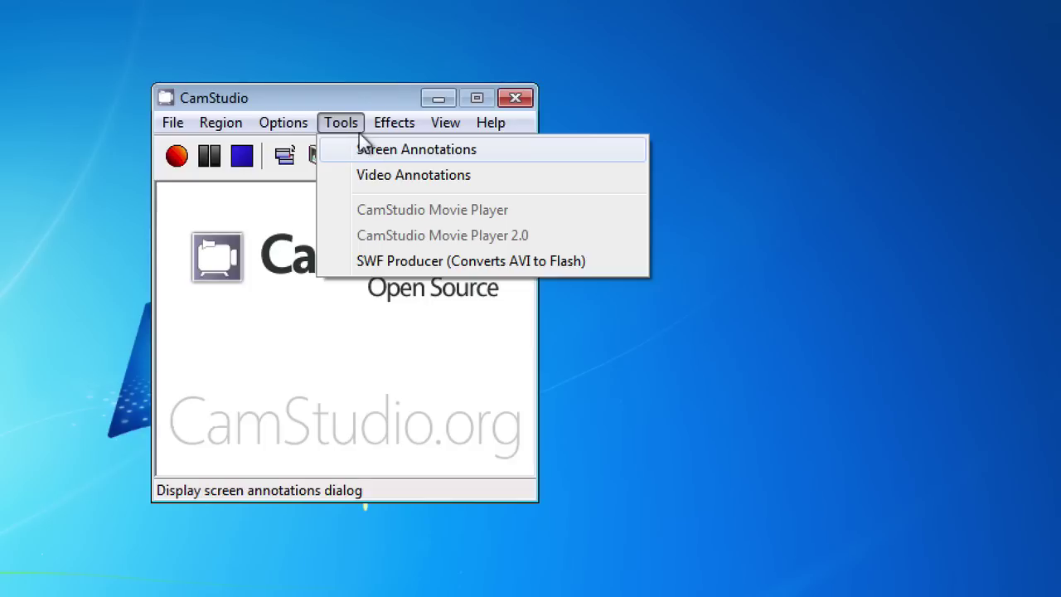
mouse_move(387, 118)
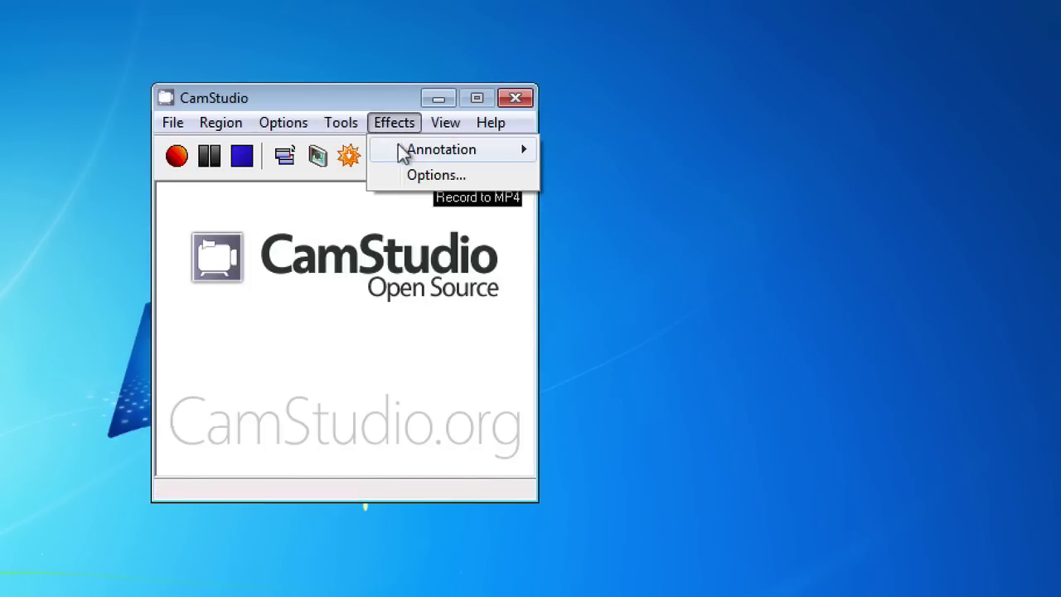
mouse_move(397, 145)
click(526, 156)
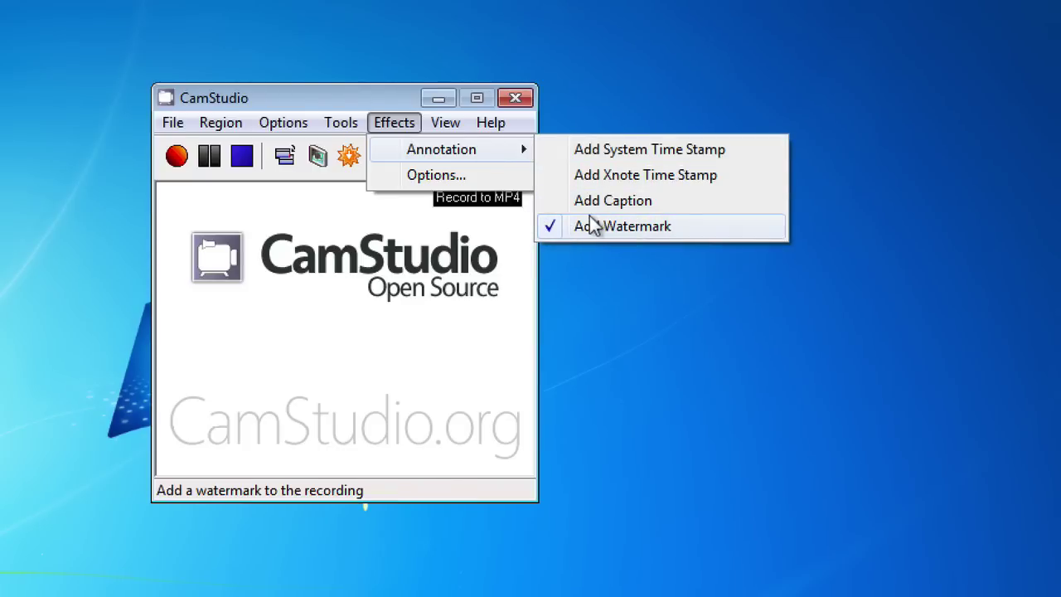
click(477, 212)
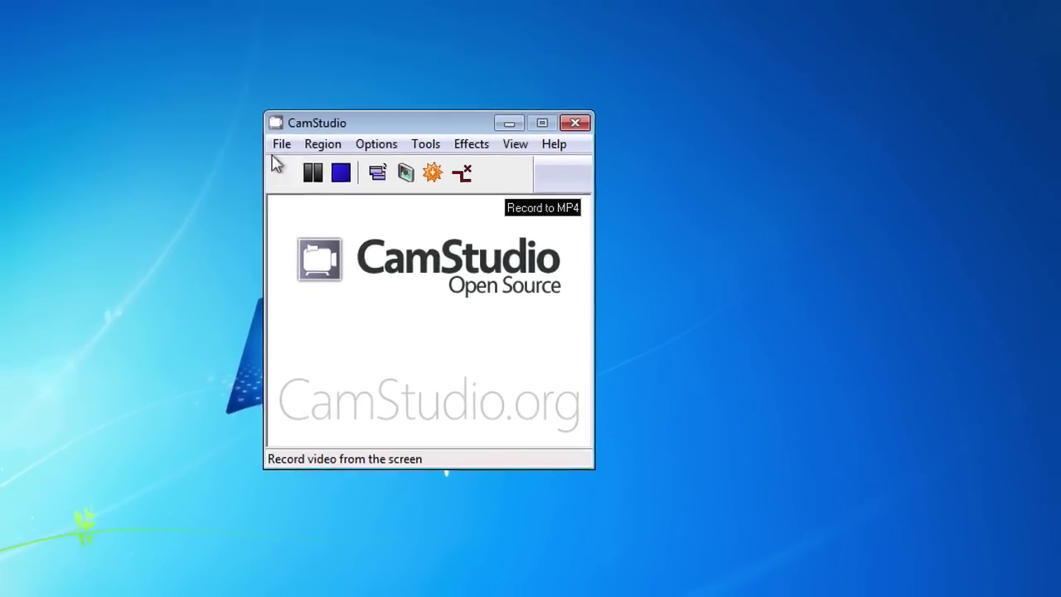
- Record a 1280 by 720 region around the CamStudio window for about 10 seconds and stop the recording
click(278, 165)
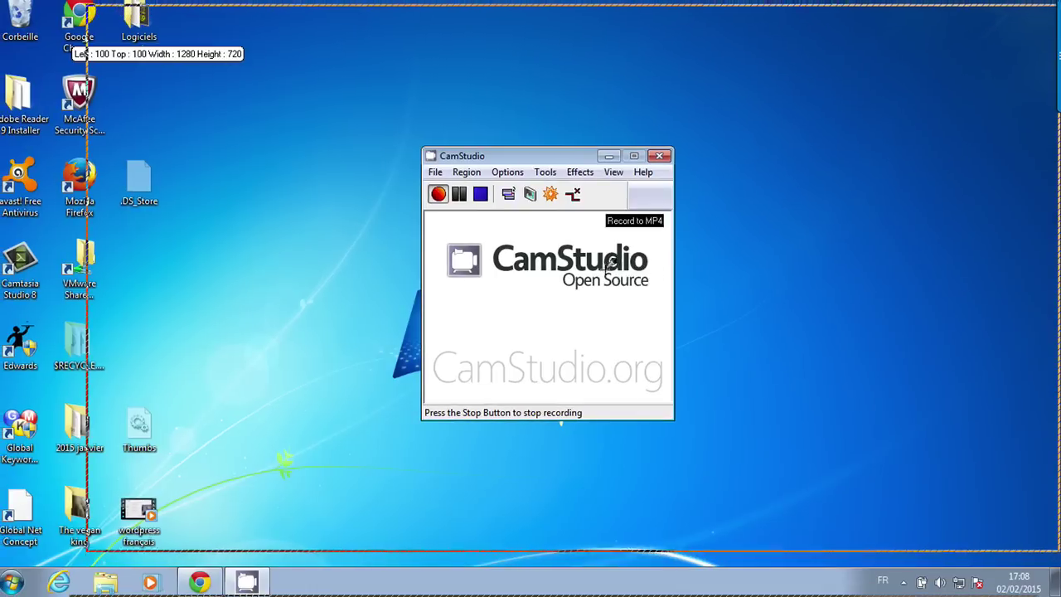
click(549, 265)
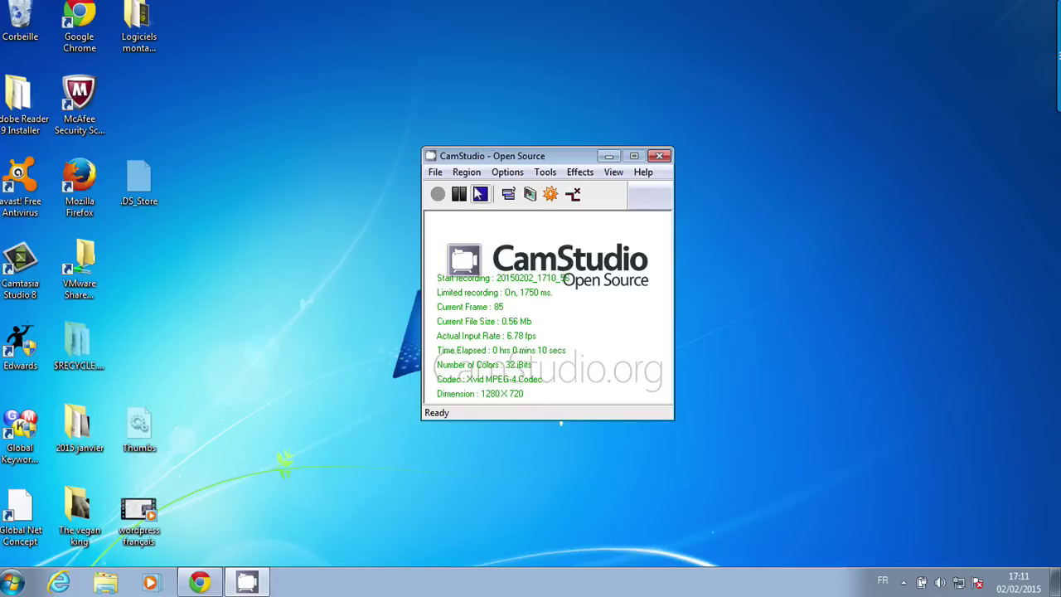
click(479, 193)
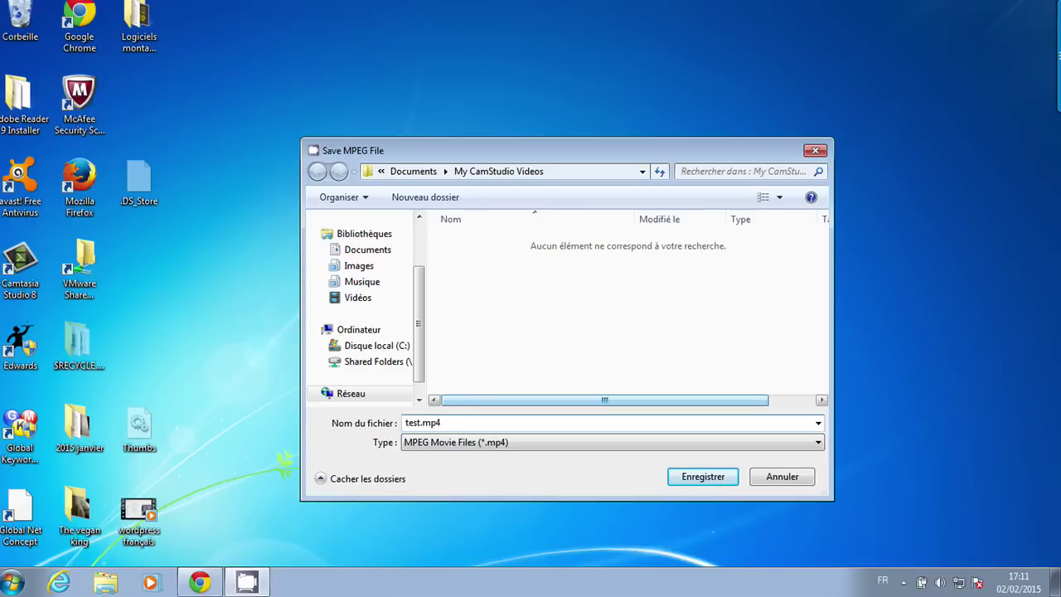
- Save the recording to the desktop (Bureau) as test.mp4 and let it convert to MP4
scroll(372, 332, up, 3)
click(367, 239)
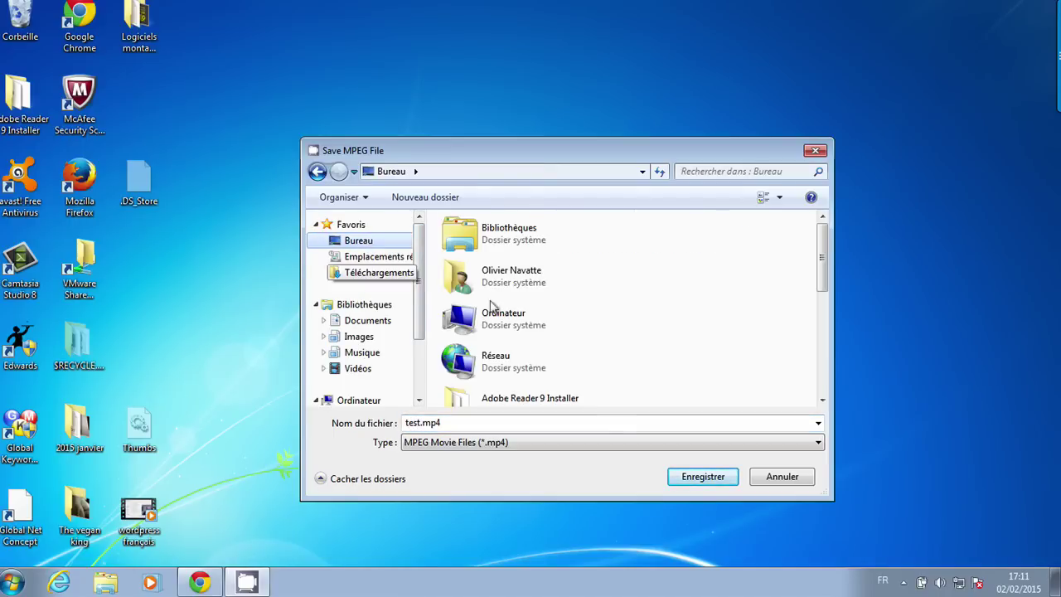
click(699, 473)
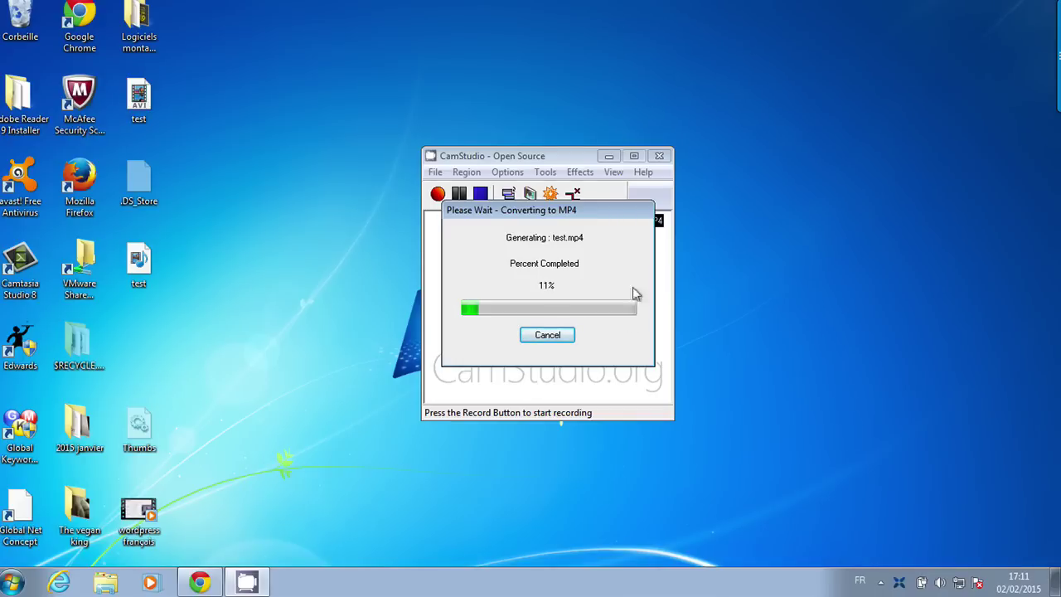
click(572, 337)
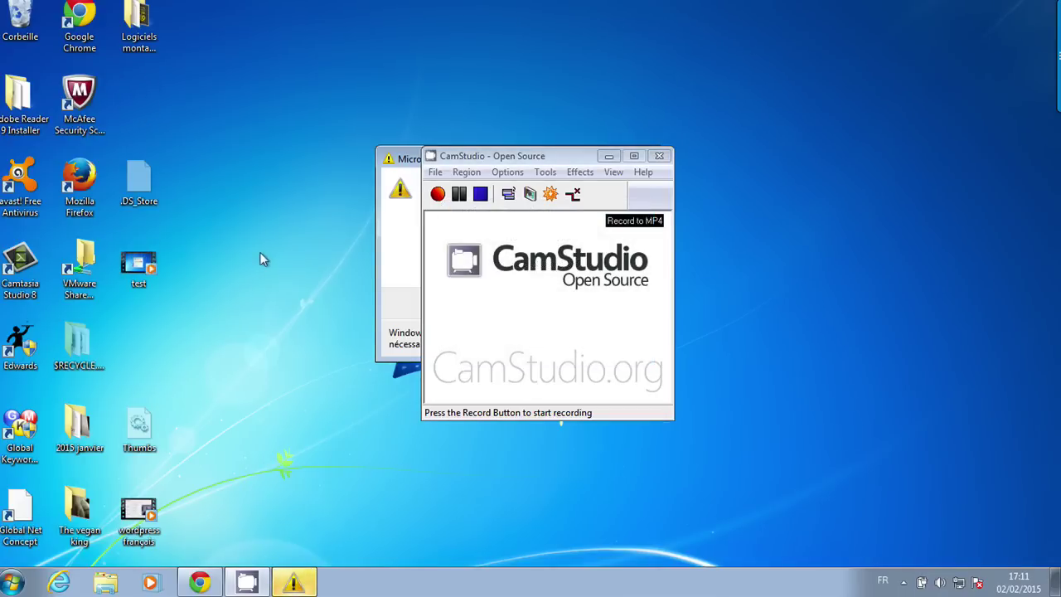
- Play test.mp4 from the desktop in Windows Media Player and pause it after about four seconds
right_click(121, 250)
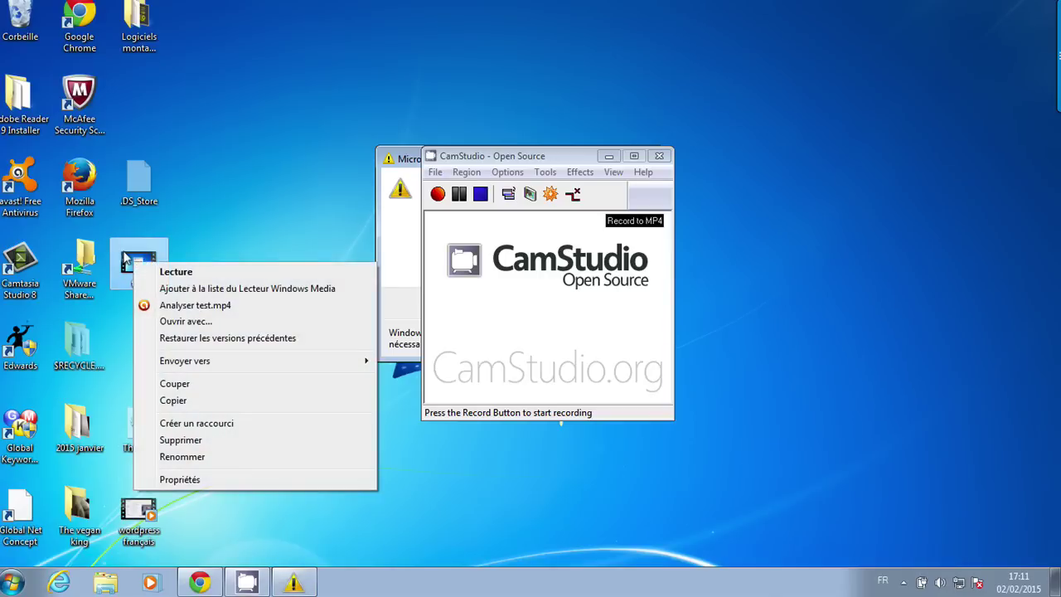
click(152, 270)
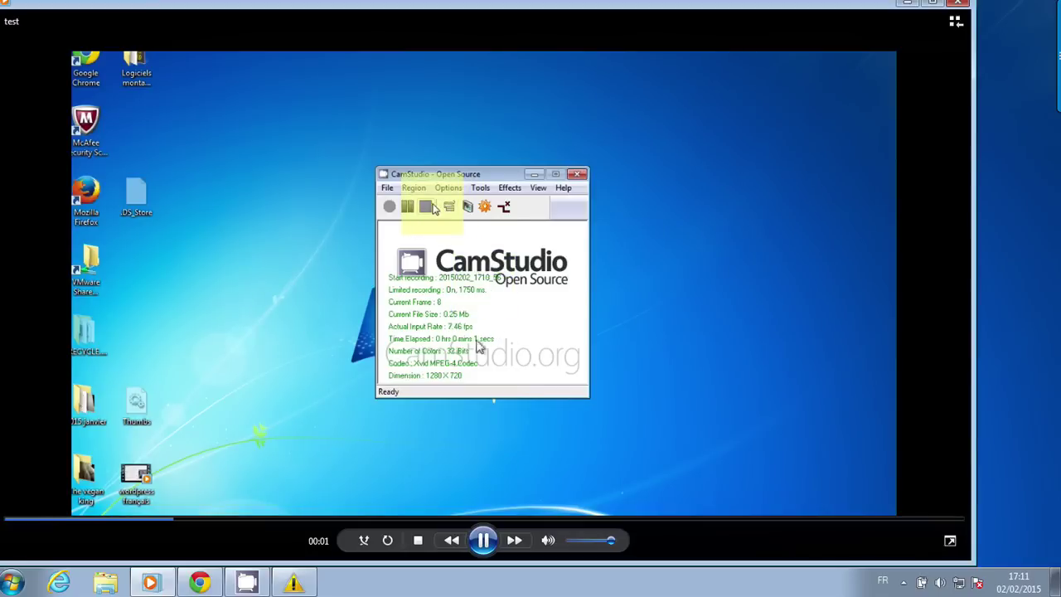
click(483, 540)
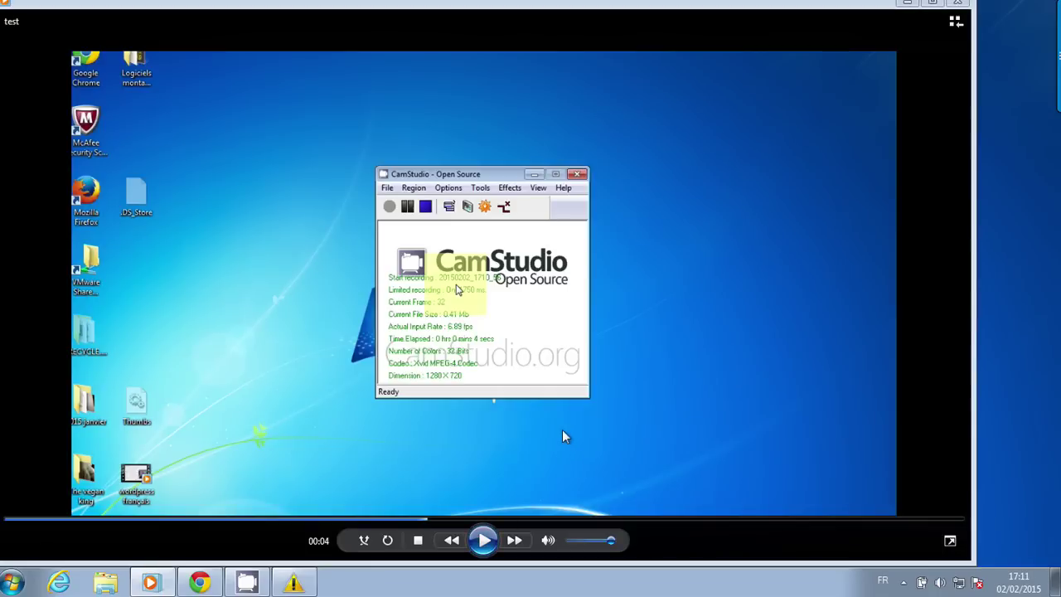